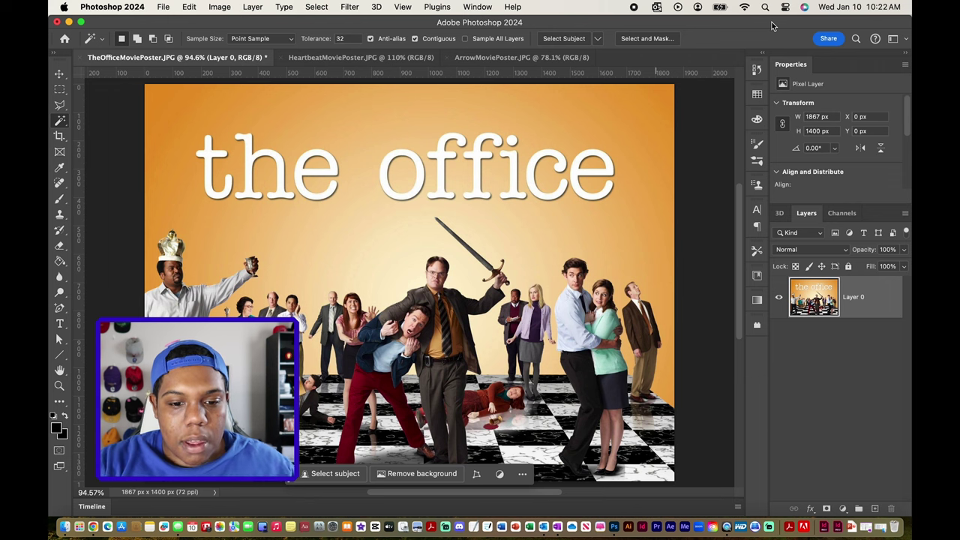
View the Heartbeat and Arrow posters, and return to The Office poster
{"action": "left_click", "coordinate": [380, 60]}
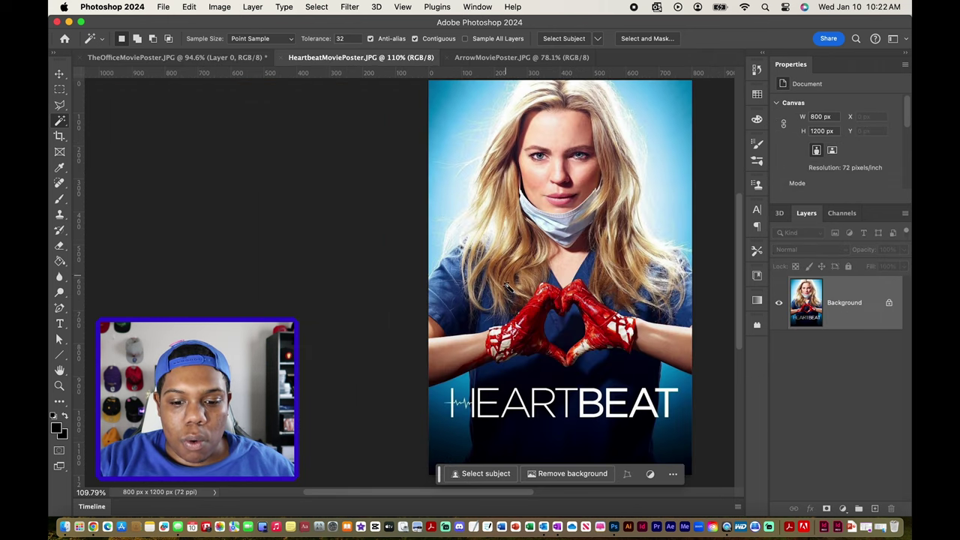
{"action": "left_click", "coordinate": [555, 58]}
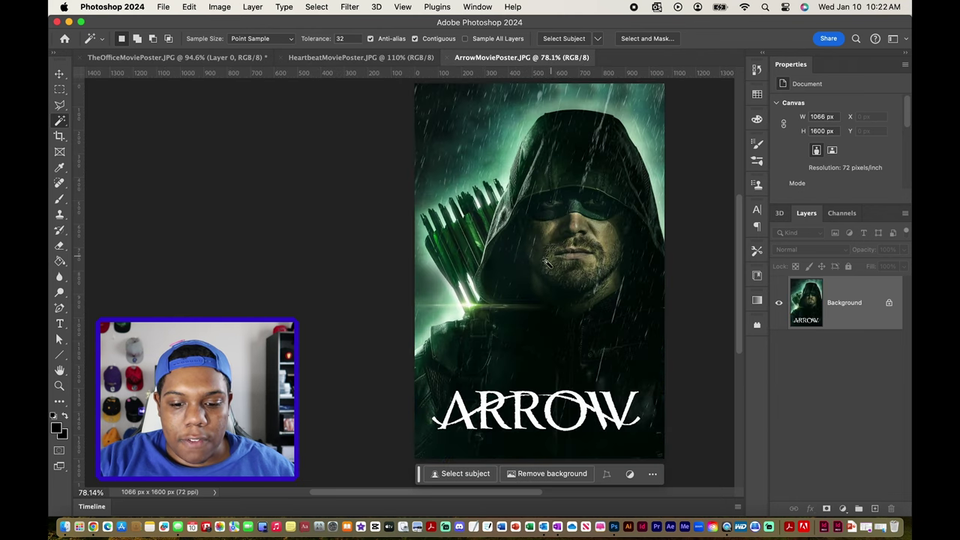
{"action": "left_click", "coordinate": [206, 60]}
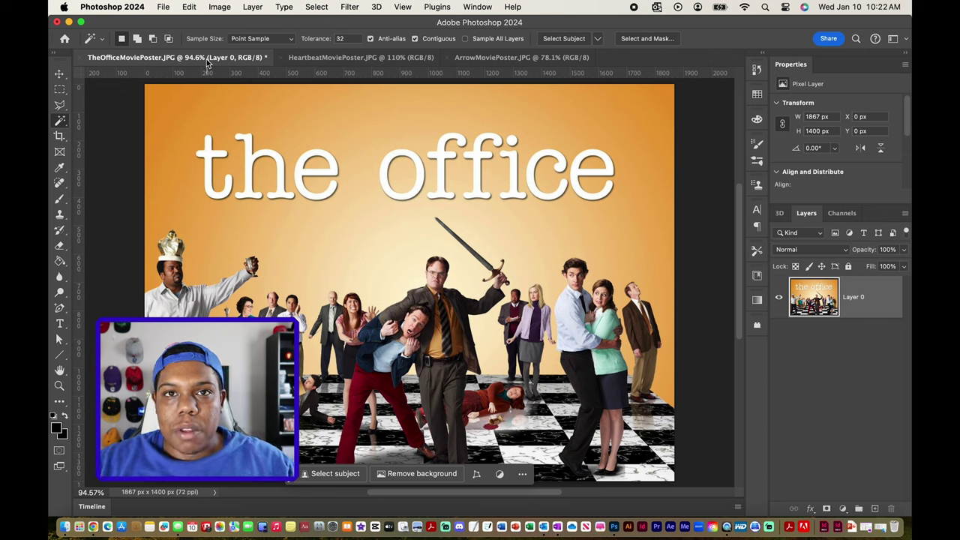
Activate the Magic Wand tool and make Layer 0 of The Office poster the active layer
{"action": "key", "text": "v"}
{"action": "left_click", "coordinate": [111, 92]}
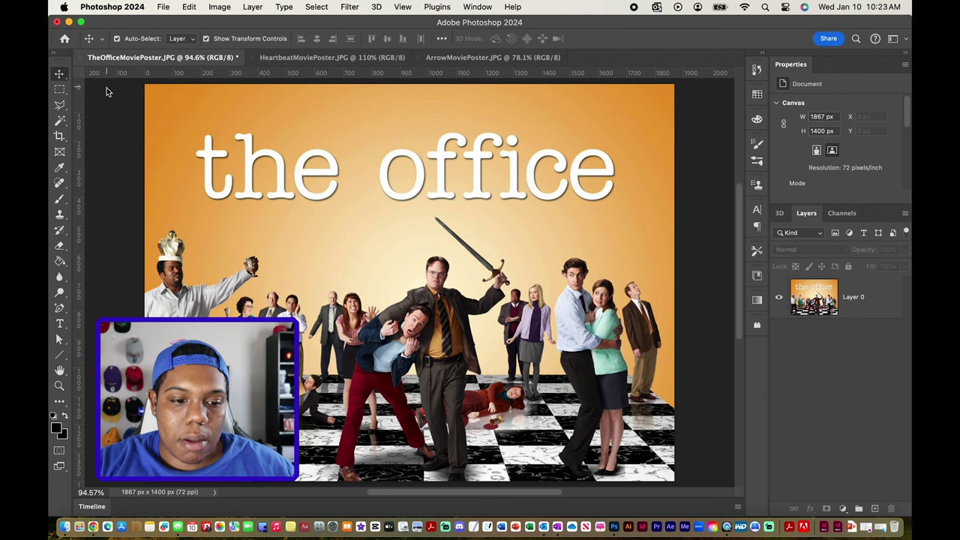
{"action": "left_click", "coordinate": [62, 125]}
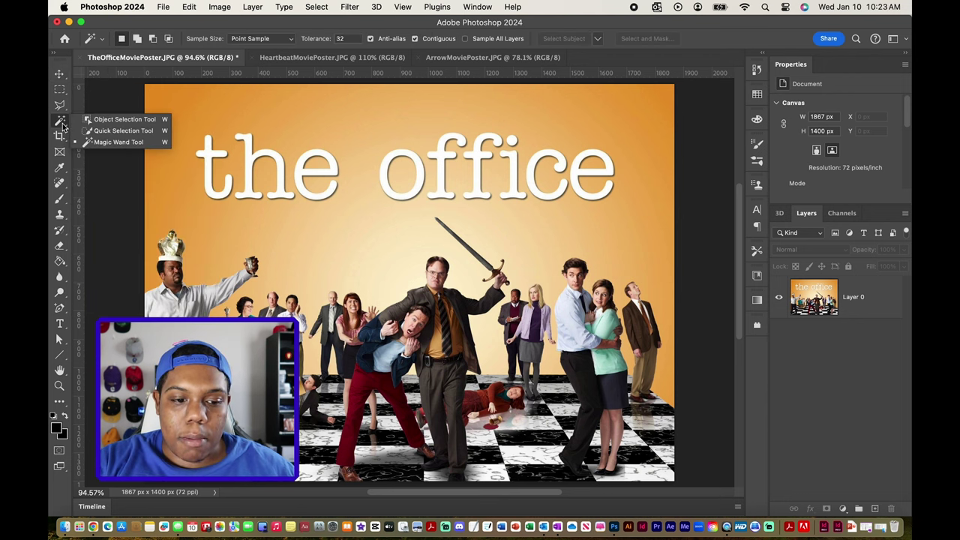
{"action": "left_click", "coordinate": [100, 143]}
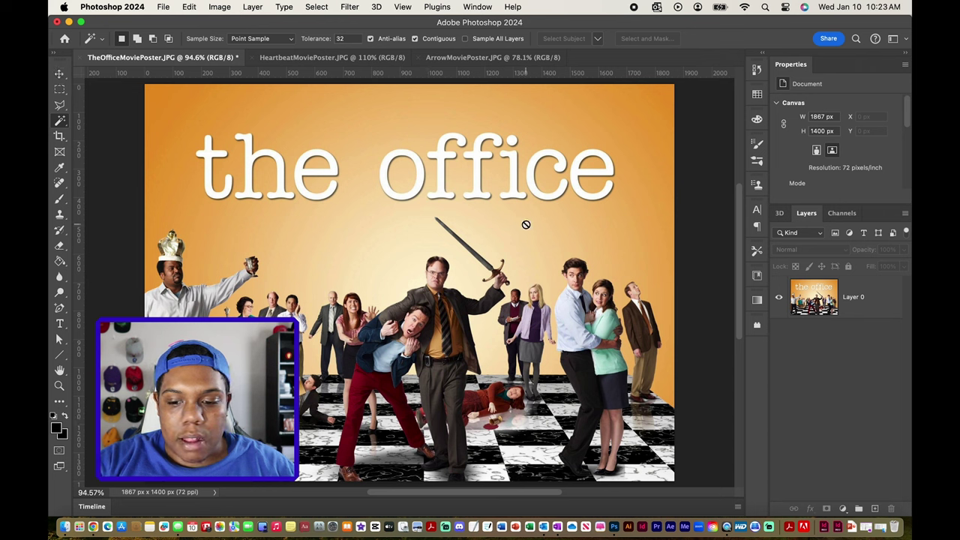
{"action": "left_click", "coordinate": [860, 301]}
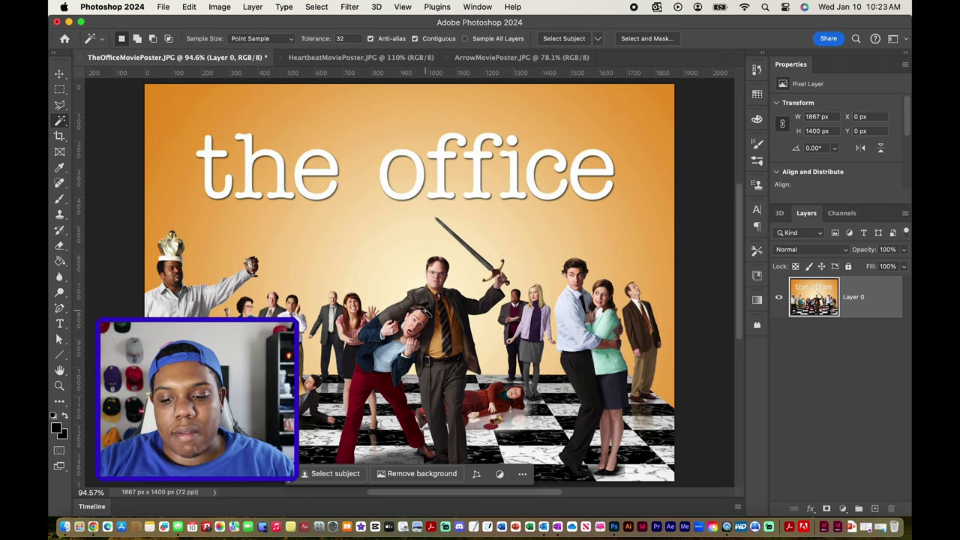
Select the white letters t, h and e of the word "the" in the poster title with the Magic Wand
{"action": "scroll", "coordinate": [197, 159], "scroll_direction": "up", "scroll_amount": 5}
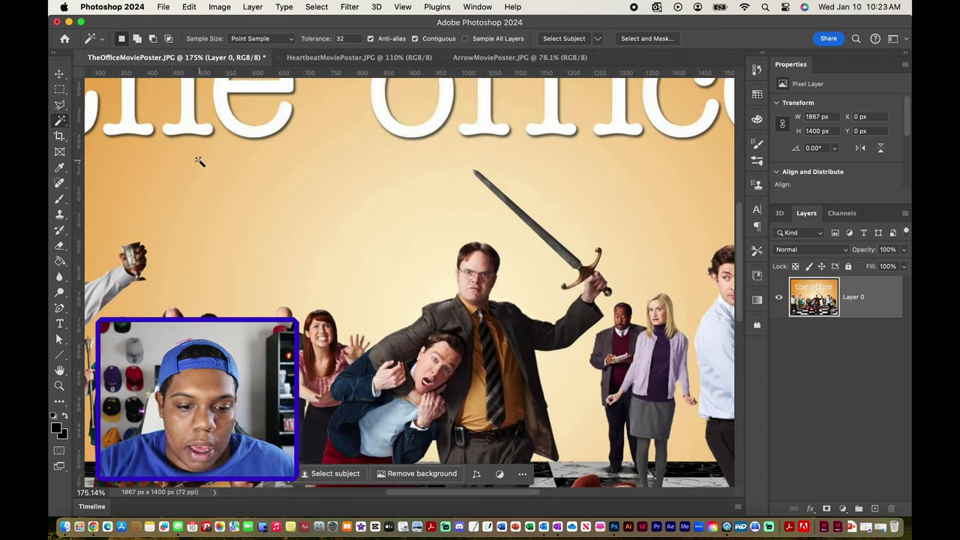
{"action": "scroll", "coordinate": [188, 148], "scroll_direction": "up", "scroll_amount": 4}
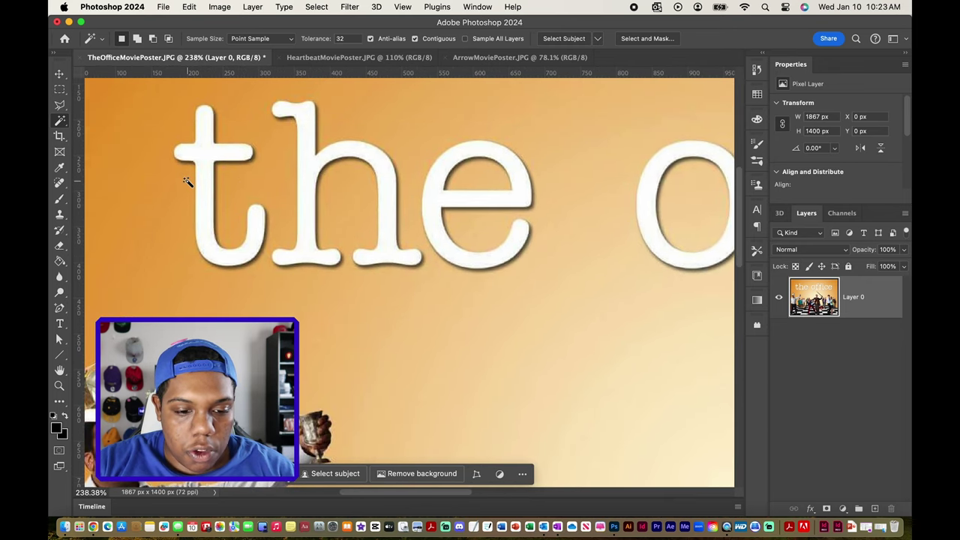
{"action": "key", "text": "shift"}
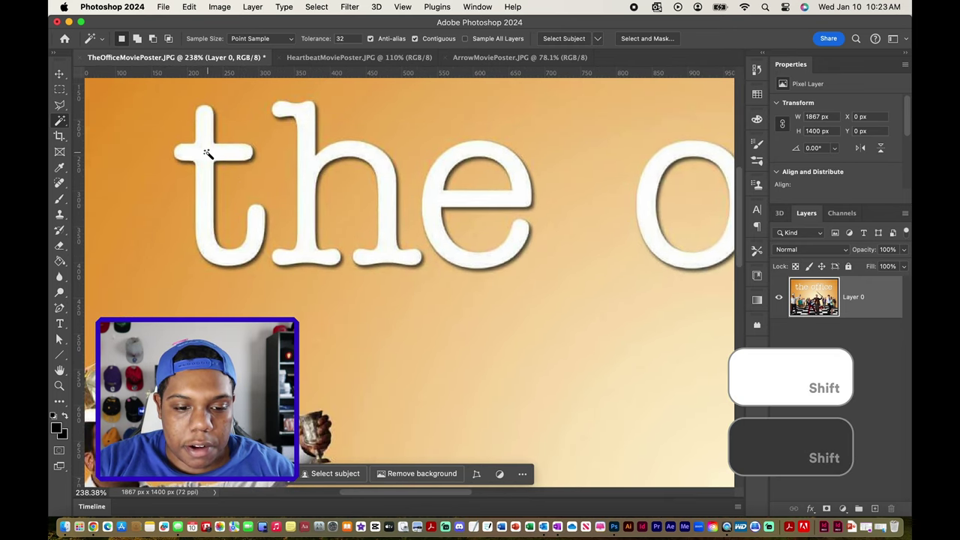
{"action": "left_click", "coordinate": [207, 153], "text": "shift"}
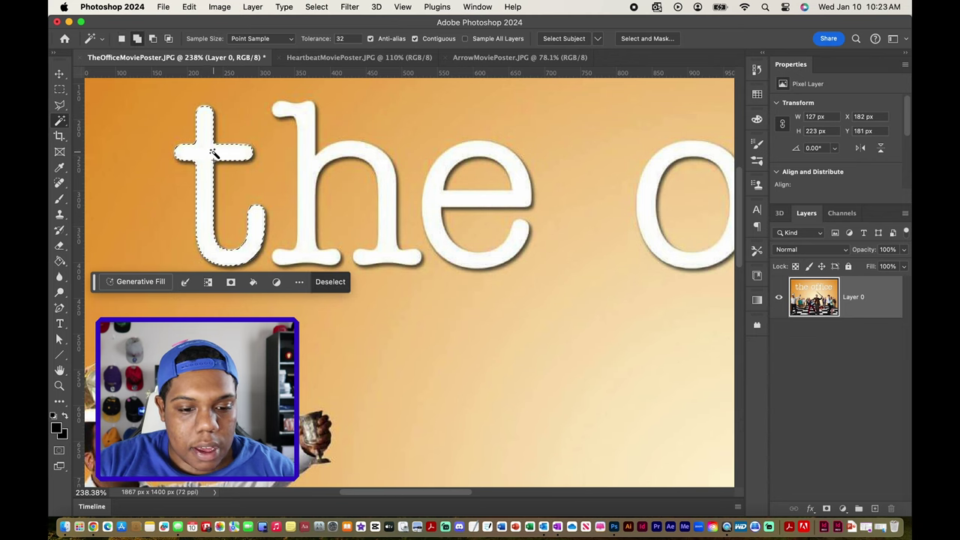
{"action": "left_click", "coordinate": [308, 155], "text": "shift"}
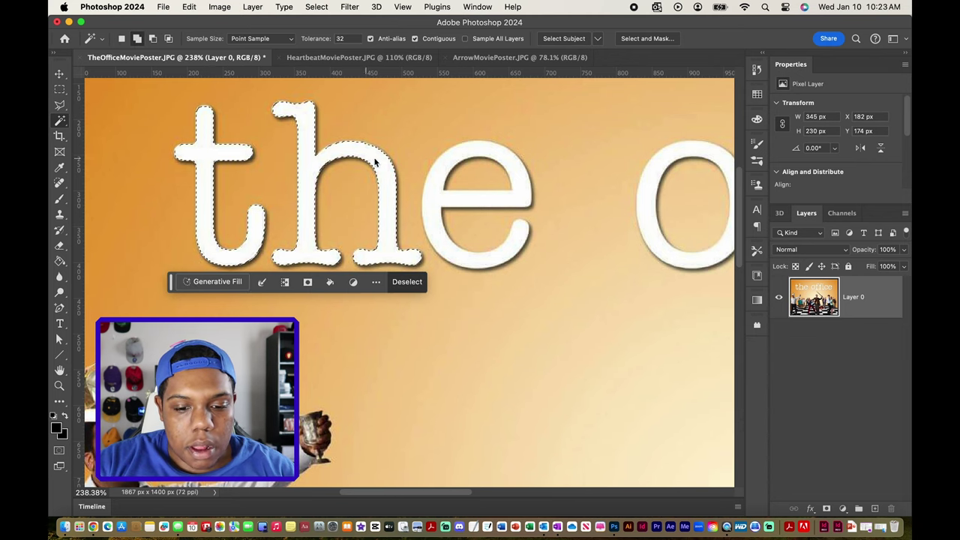
{"action": "left_click", "coordinate": [436, 177], "text": "shift"}
Add every letter of the word "office", including the dot of the i, to the title selection
{"action": "scroll", "coordinate": [440, 180], "scroll_direction": "right", "scroll_amount": 10}
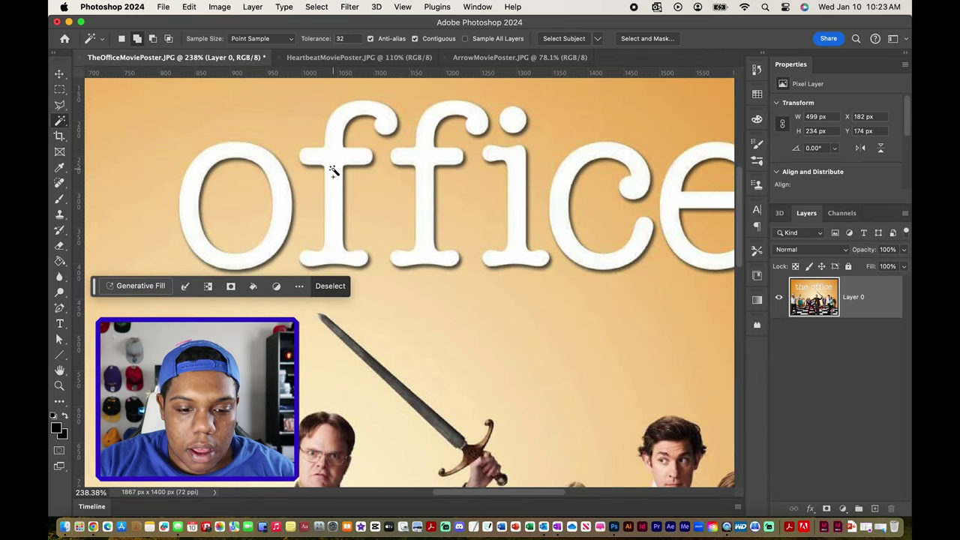
{"action": "scroll", "coordinate": [333, 171], "scroll_direction": "right", "scroll_amount": 5}
{"action": "left_click", "coordinate": [207, 185], "text": "shift"}
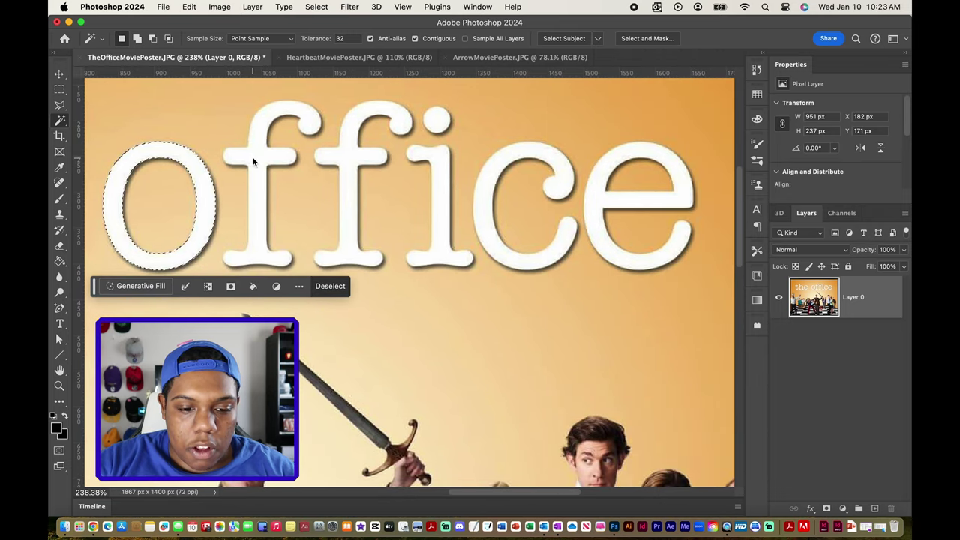
{"action": "left_click", "coordinate": [253, 160], "text": "shift"}
{"action": "left_click", "coordinate": [347, 161], "text": "shift"}
{"action": "left_click", "coordinate": [440, 160], "text": "shift"}
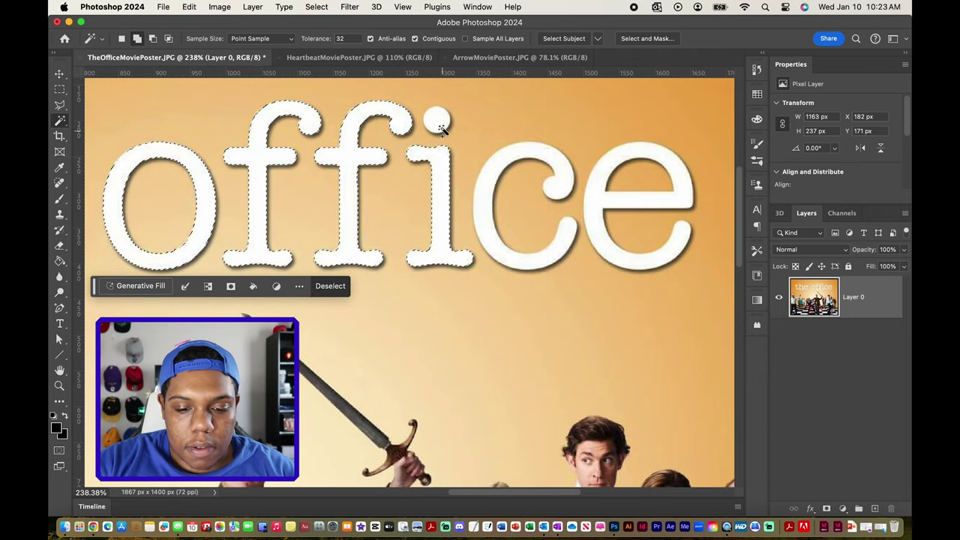
{"action": "left_click", "coordinate": [439, 126], "text": "shift"}
{"action": "left_click", "coordinate": [497, 165], "text": "shift"}
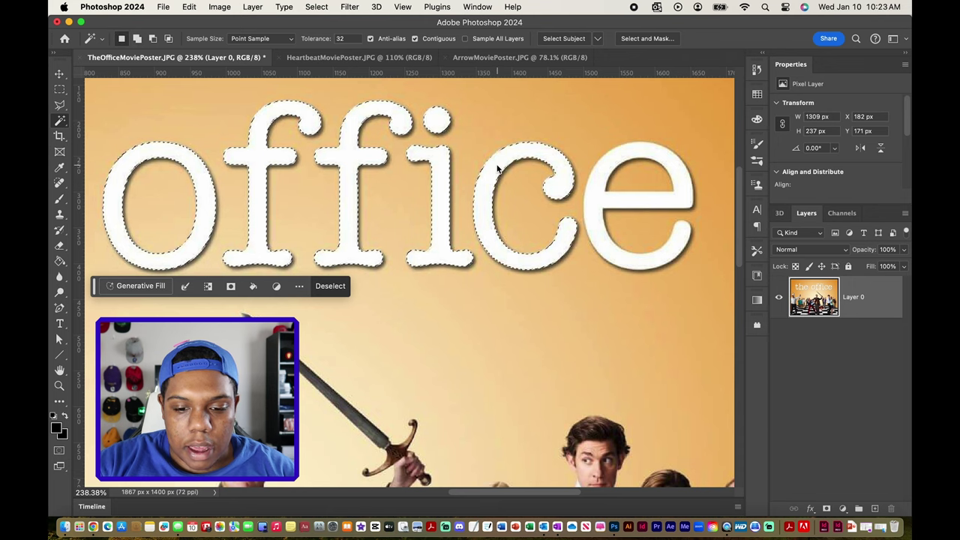
{"action": "left_click", "coordinate": [596, 208], "text": "shift"}
Expand the selection around the title letters by 5 pixels
{"action": "scroll", "coordinate": [233, 191], "scroll_direction": "down", "scroll_amount": 3}
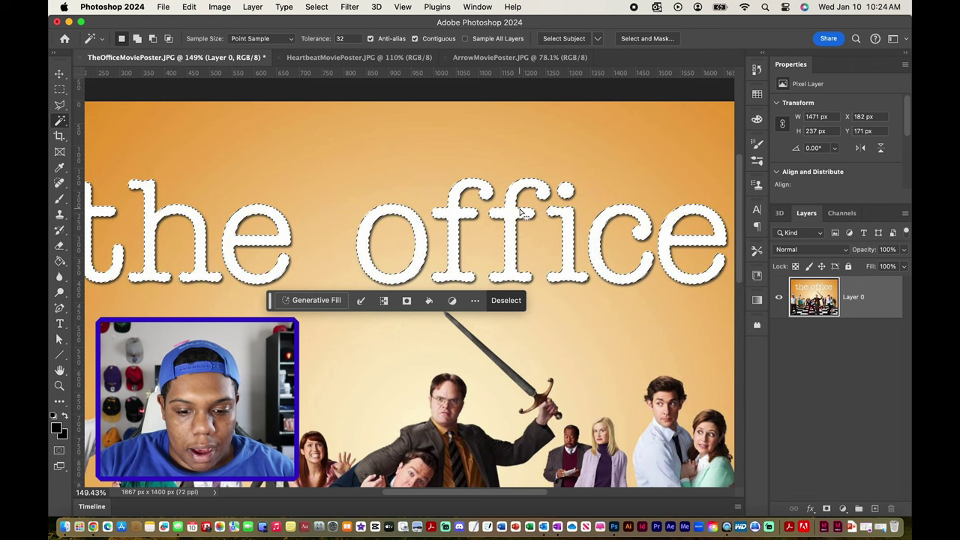
{"action": "scroll", "coordinate": [520, 212], "scroll_direction": "down", "scroll_amount": 3}
{"action": "scroll", "coordinate": [403, 145], "scroll_direction": "up", "scroll_amount": 8}
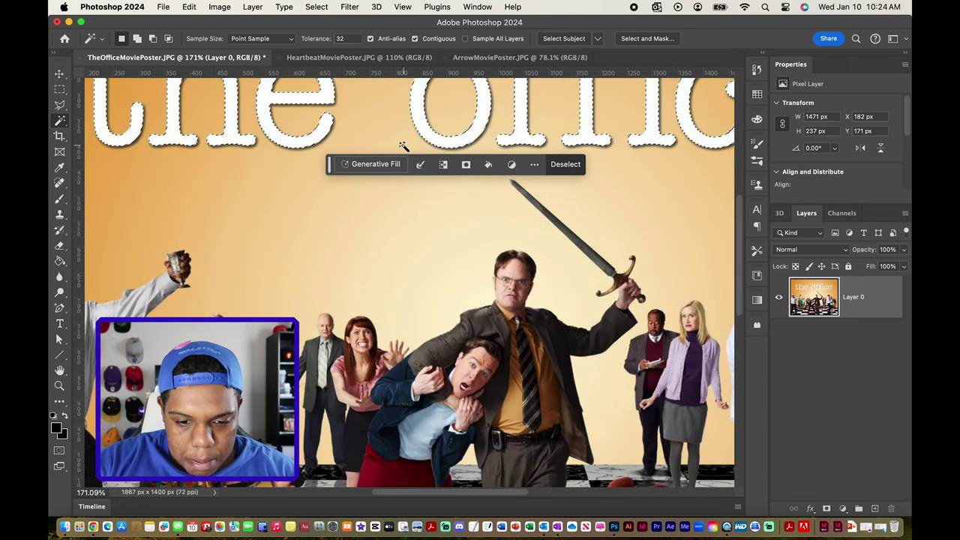
{"action": "scroll", "coordinate": [461, 131], "scroll_direction": "up", "scroll_amount": 3}
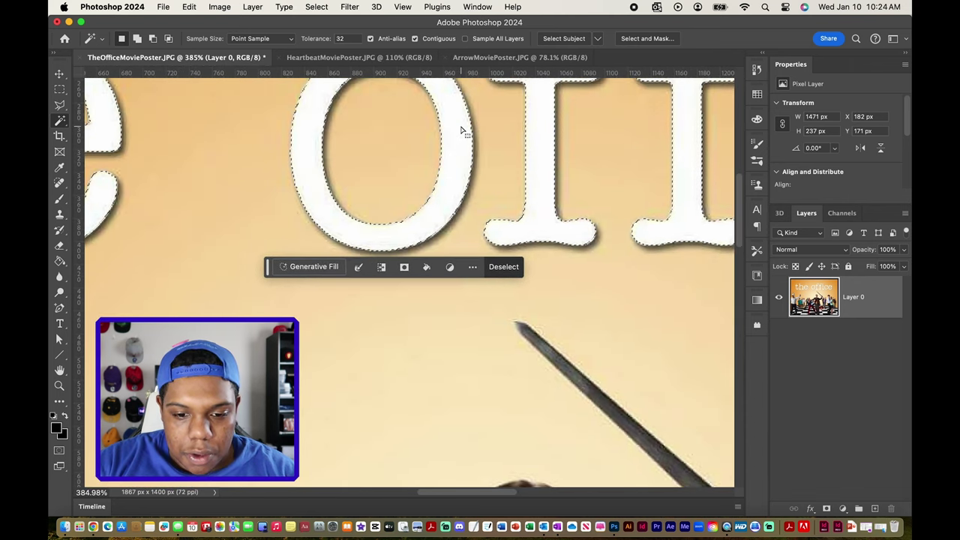
{"action": "scroll", "coordinate": [465, 128], "scroll_direction": "up", "scroll_amount": 1}
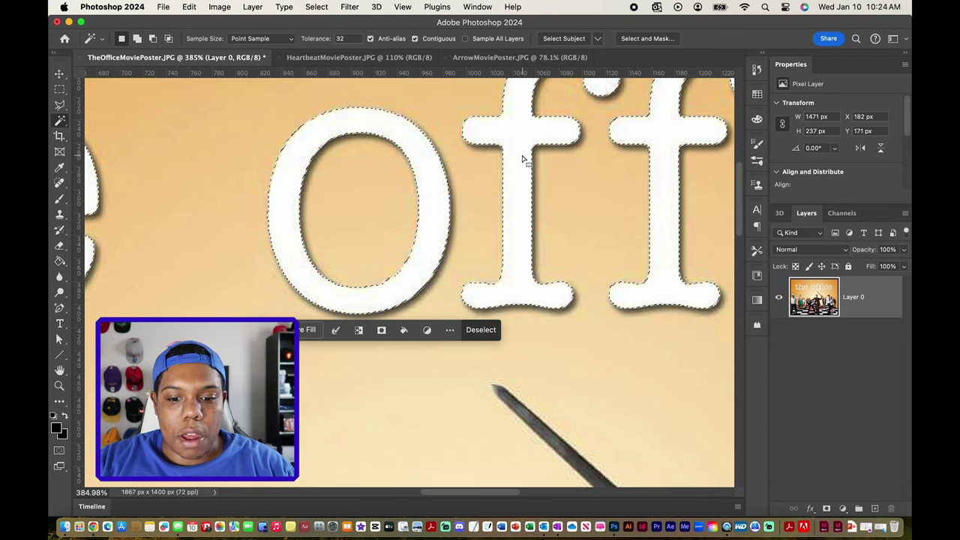
{"action": "key", "text": "super+0"}
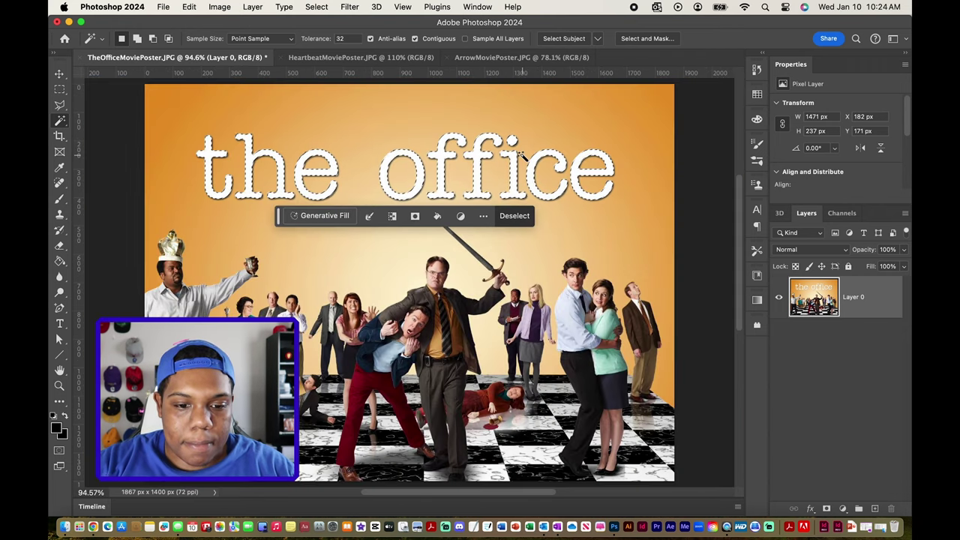
{"action": "left_click", "coordinate": [316, 7]}
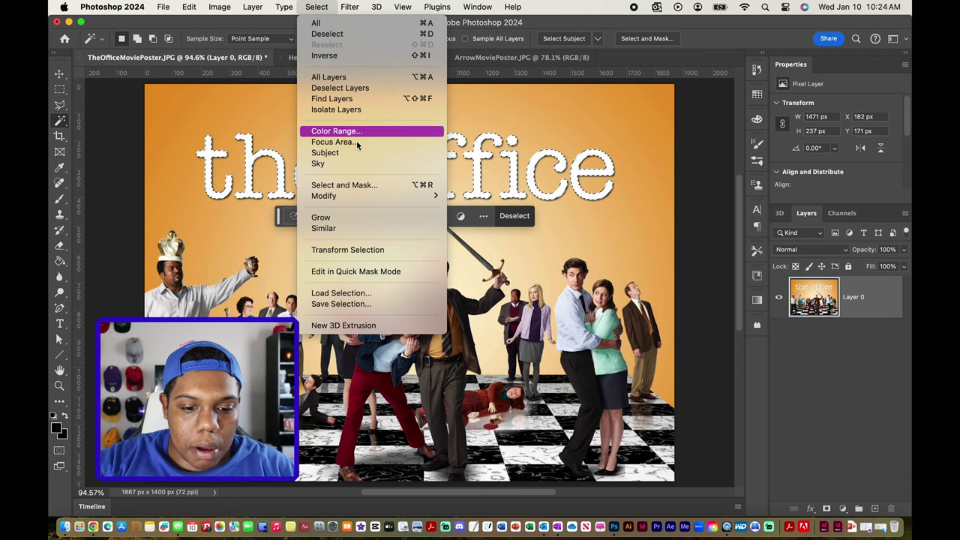
{"action": "mouse_move", "coordinate": [364, 198]}
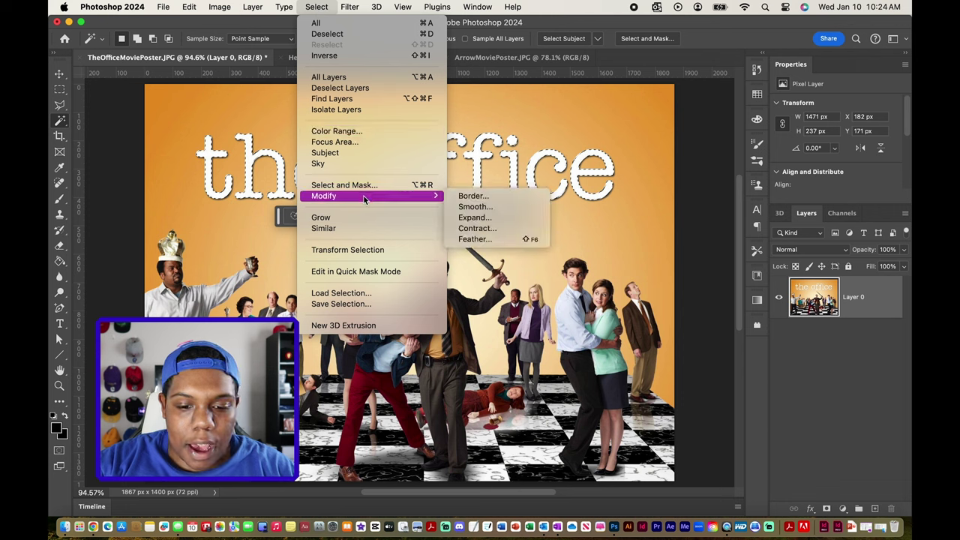
{"action": "left_click", "coordinate": [474, 218]}
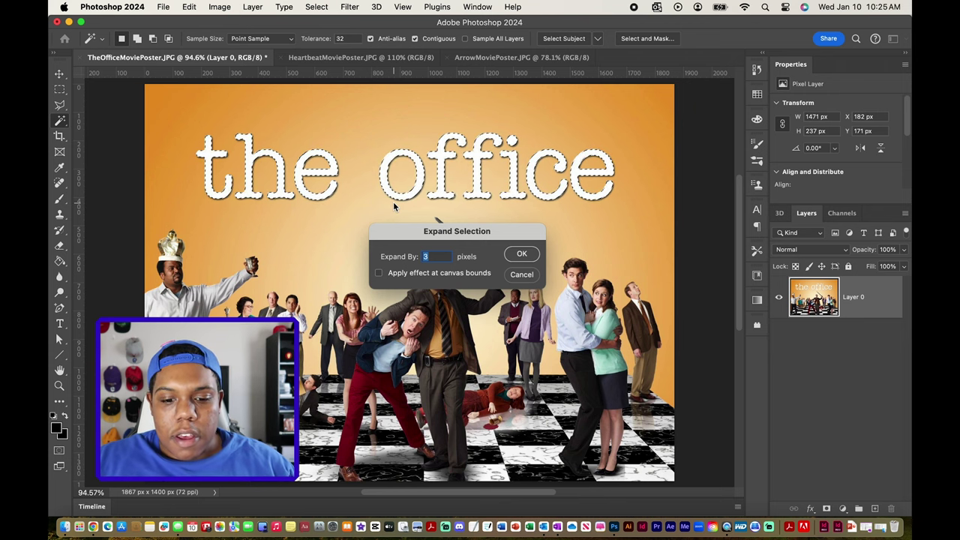
{"action": "left_click", "coordinate": [448, 257]}
{"action": "double_click", "coordinate": [448, 258]}
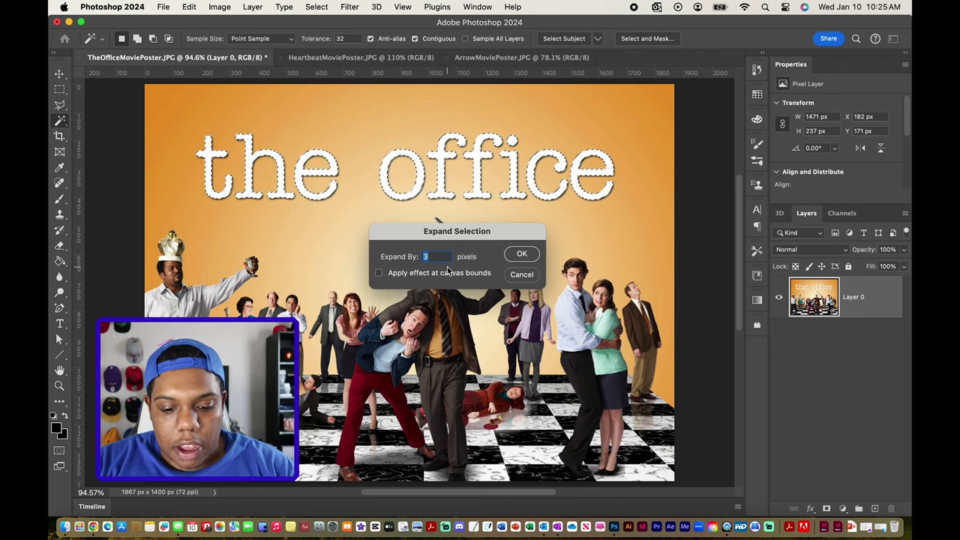
{"action": "type", "text": "5"}
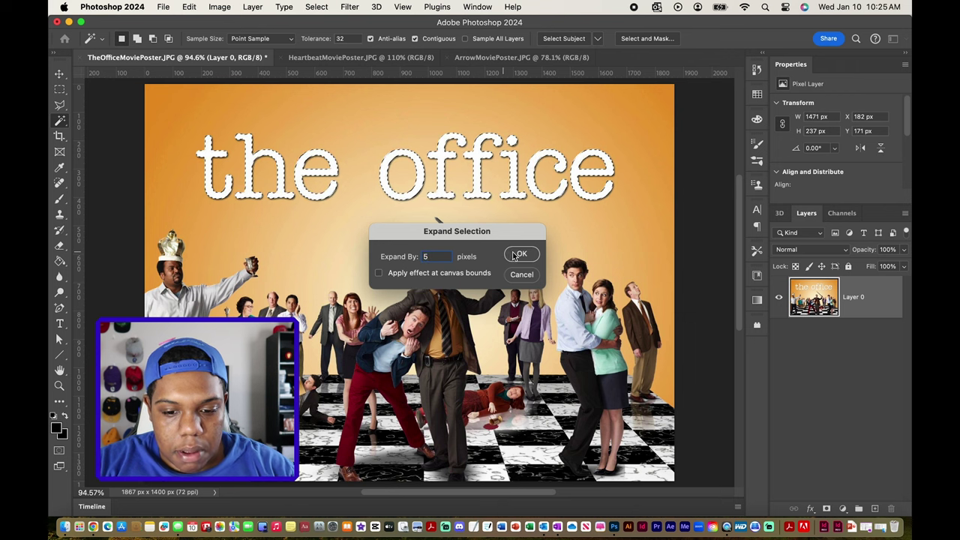
{"action": "left_click", "coordinate": [517, 254]}
Check the selection edge around the letter shadows and expand the selection by another 3 pixels
{"action": "scroll", "coordinate": [398, 171], "scroll_direction": "up", "scroll_amount": 5}
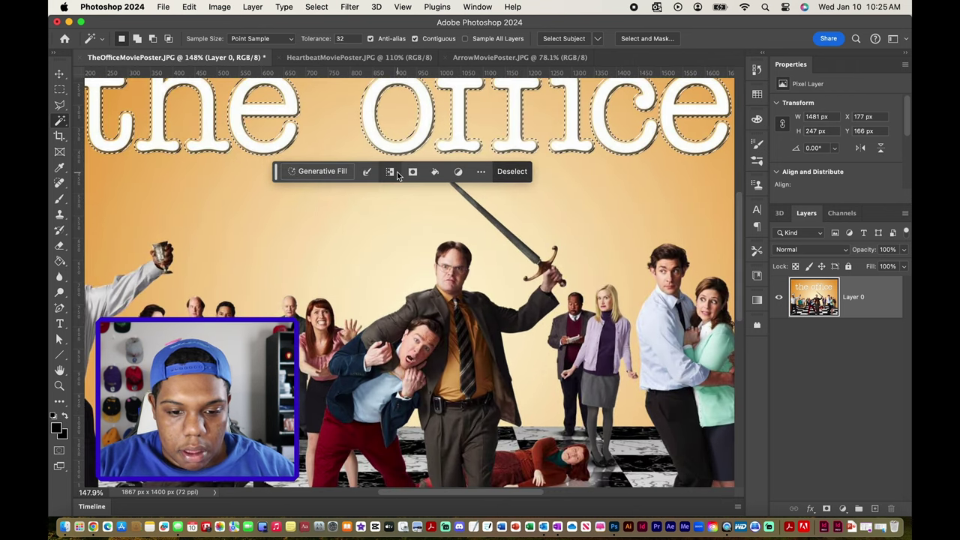
{"action": "scroll", "coordinate": [399, 171], "scroll_direction": "up", "scroll_amount": 8}
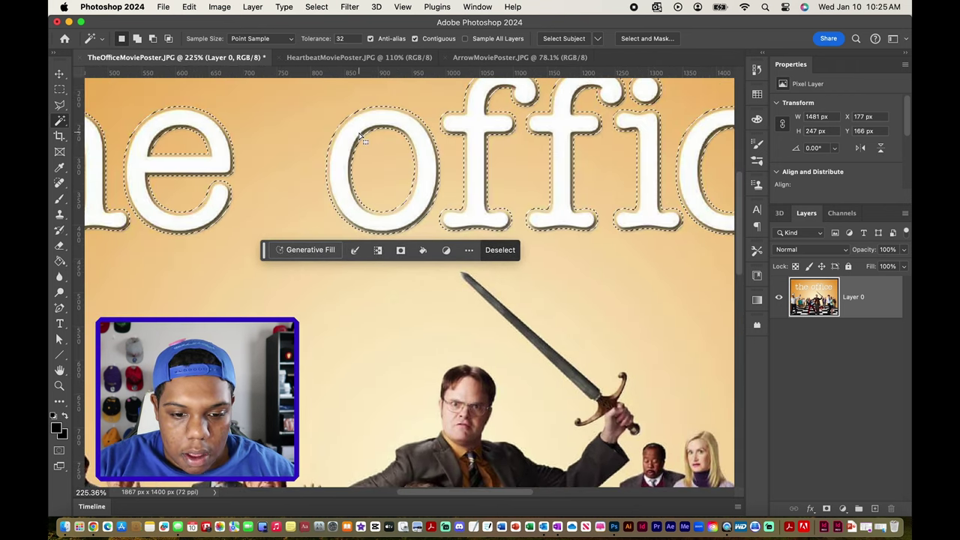
{"action": "scroll", "coordinate": [328, 120], "scroll_direction": "up", "scroll_amount": 5}
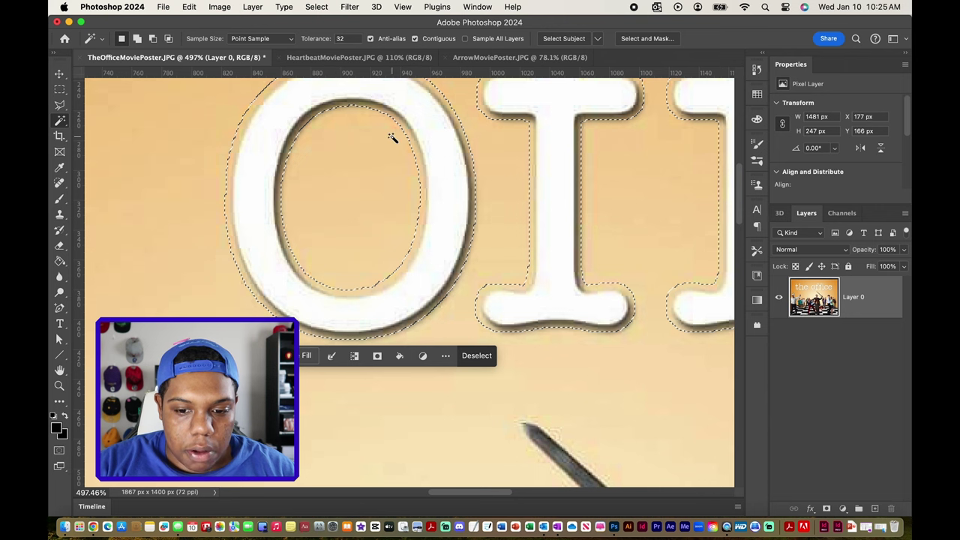
{"action": "scroll", "coordinate": [392, 137], "scroll_direction": "right", "scroll_amount": 3}
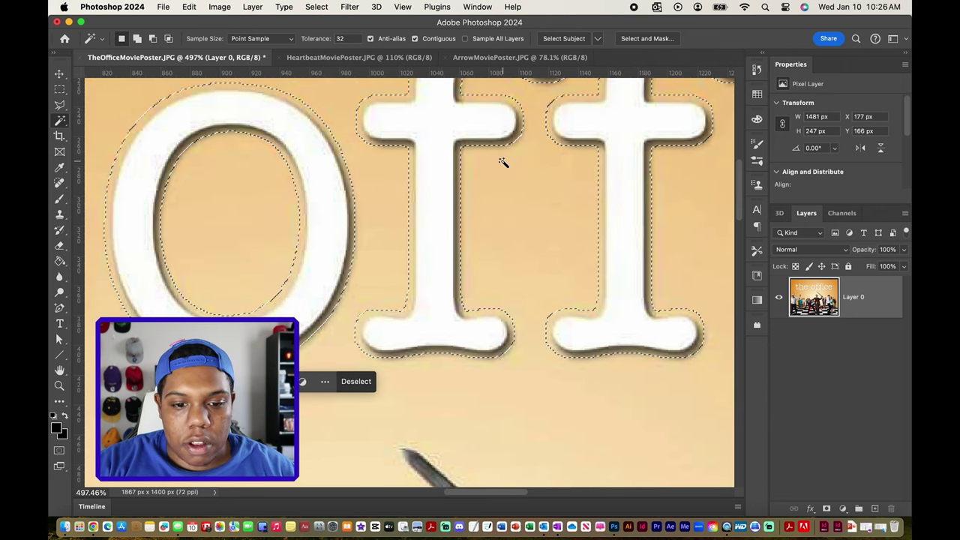
{"action": "left_click", "coordinate": [316, 7]}
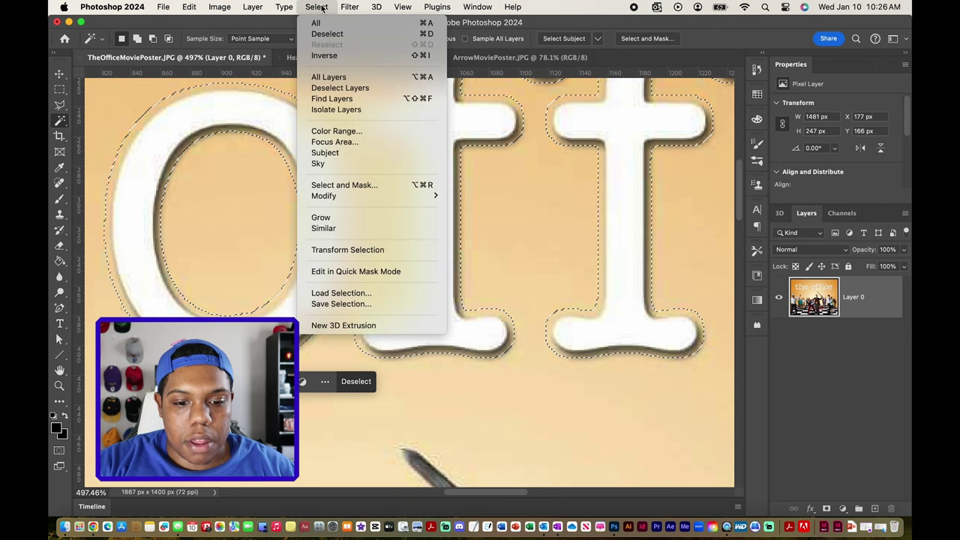
{"action": "mouse_move", "coordinate": [375, 195]}
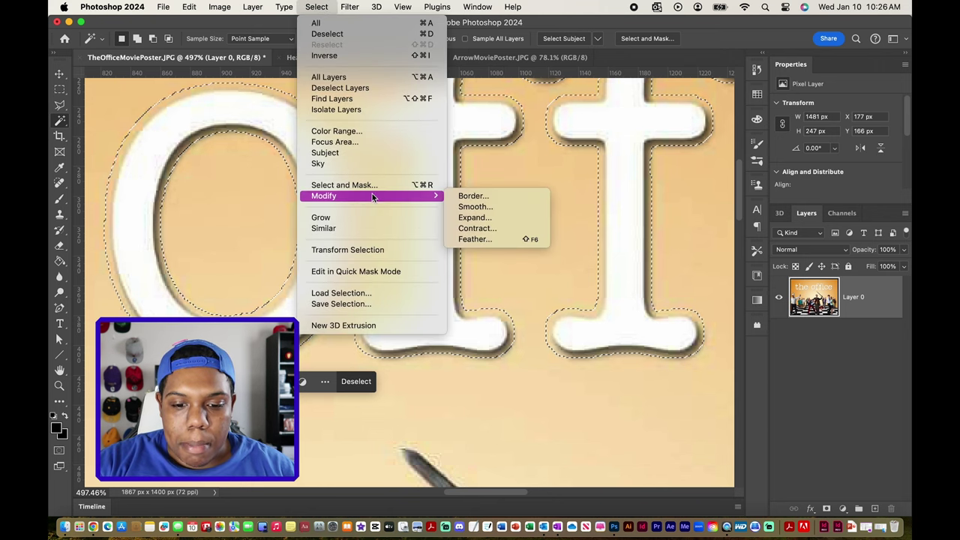
{"action": "left_click", "coordinate": [493, 219]}
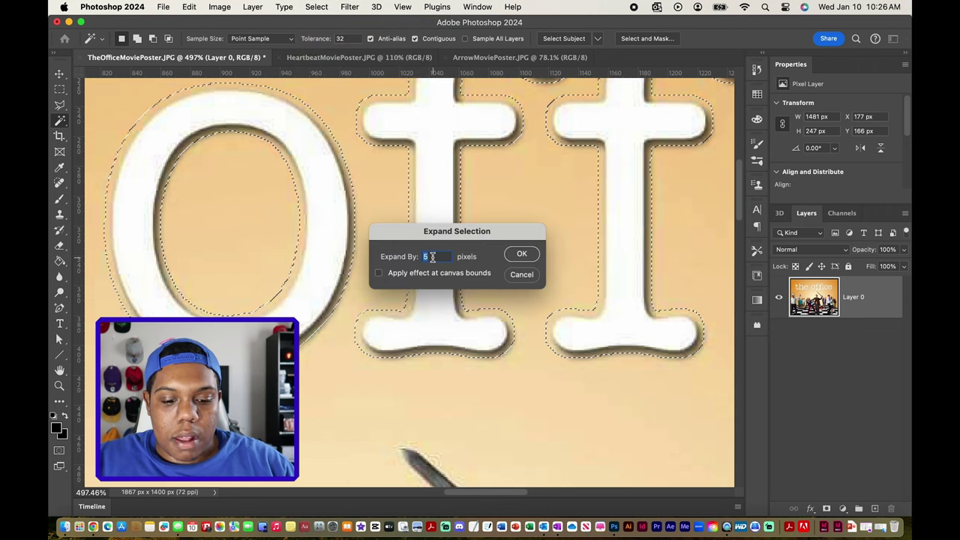
{"action": "type", "text": "3"}
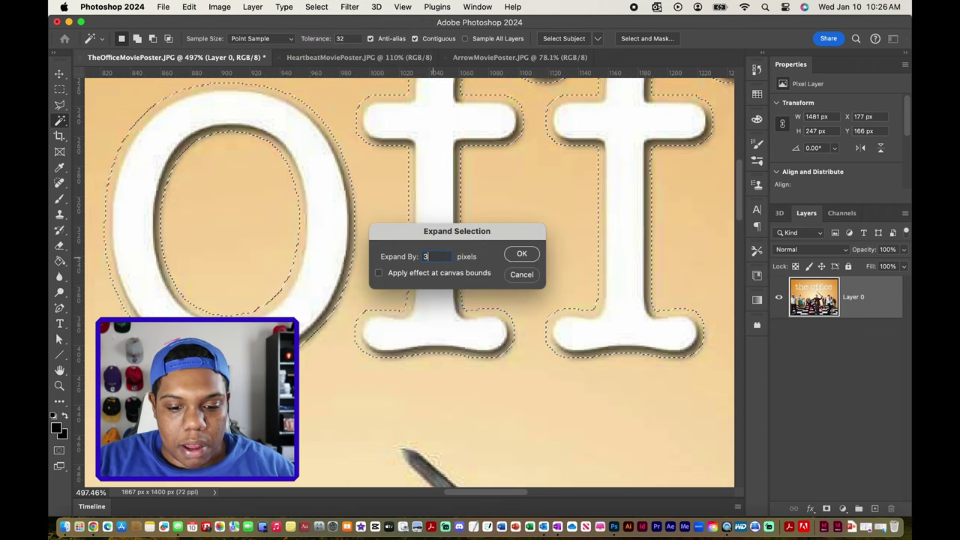
{"action": "left_click", "coordinate": [530, 256]}
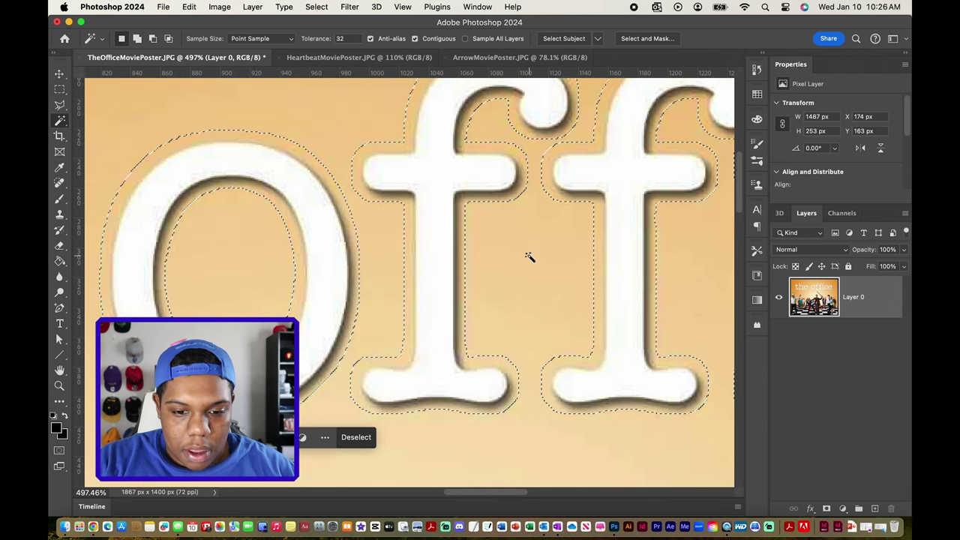
Check the expanded selection around the title letters and open Content-Aware Fill for it
{"action": "scroll", "coordinate": [463, 140], "scroll_direction": "left", "scroll_amount": 10}
{"action": "scroll", "coordinate": [463, 139], "scroll_direction": "up", "scroll_amount": 3}
{"action": "scroll", "coordinate": [463, 140], "scroll_direction": "left", "scroll_amount": 3}
{"action": "scroll", "coordinate": [463, 140], "scroll_direction": "down", "scroll_amount": 1}
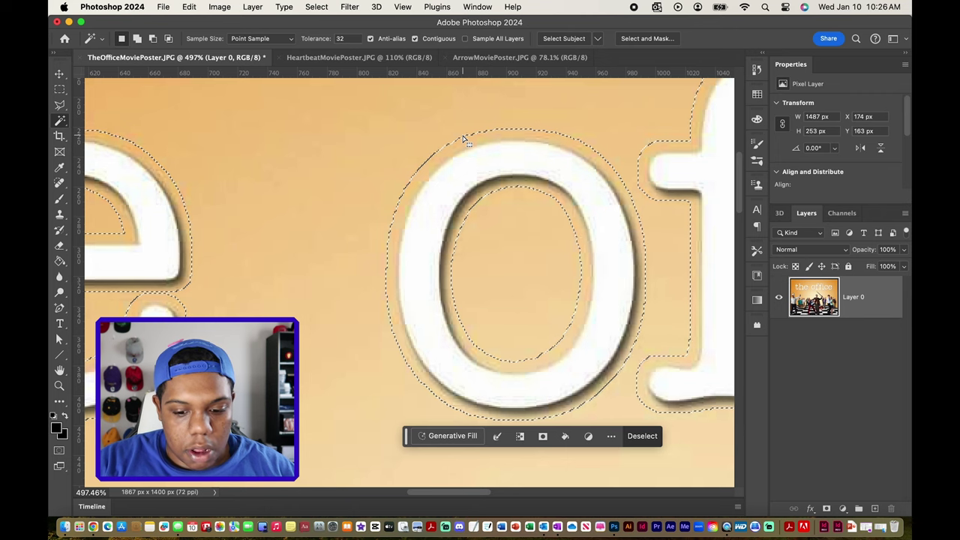
{"action": "key", "text": "super+0"}
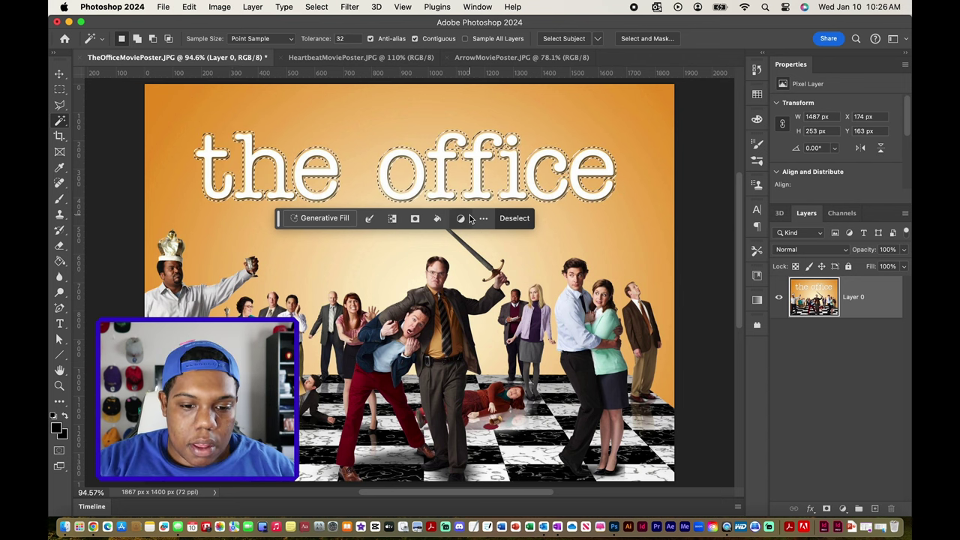
{"action": "left_click", "coordinate": [189, 7]}
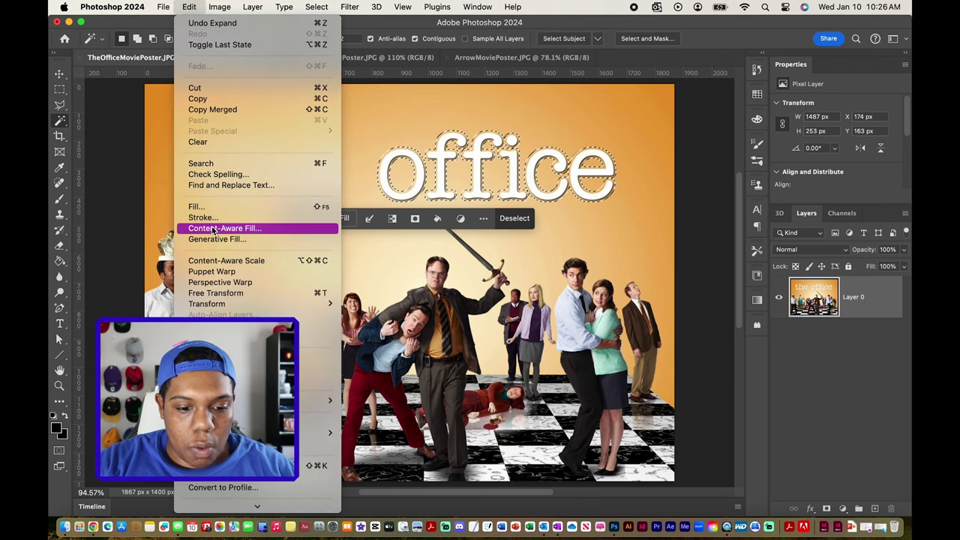
{"action": "left_click", "coordinate": [237, 230]}
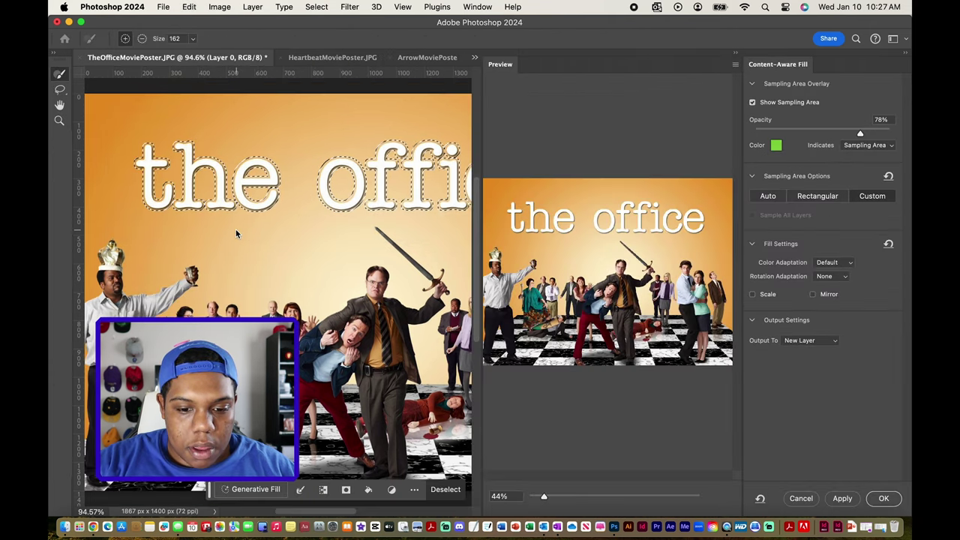
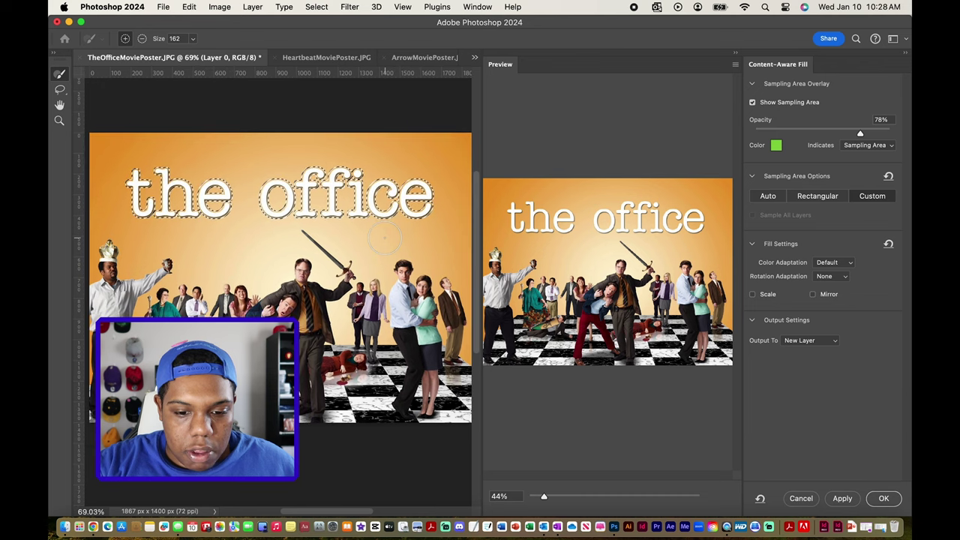
Paint the sampling area over the orange background around the whole title and output the fill to a new layer
{"action": "scroll", "coordinate": [363, 203], "scroll_direction": "down", "scroll_amount": 2}
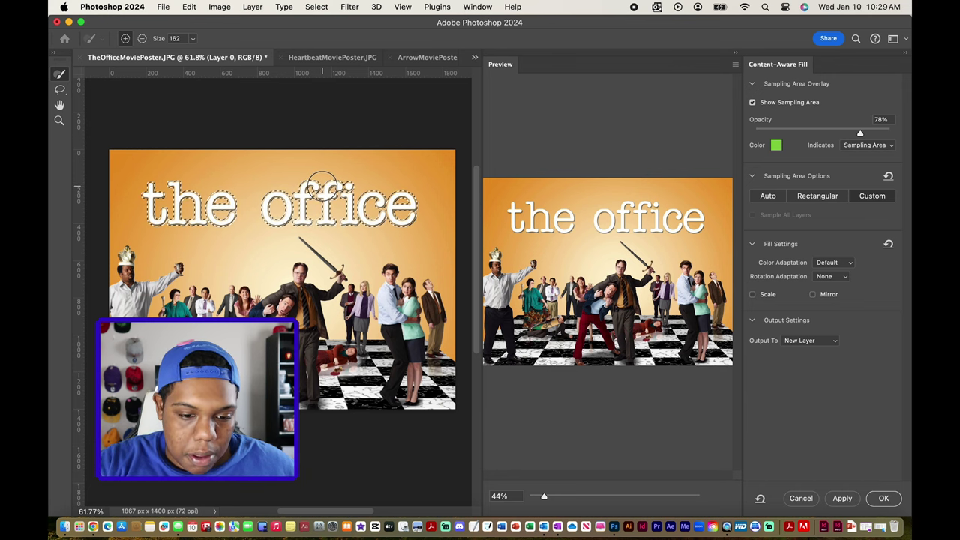
{"action": "mouse_move", "coordinate": [323, 184]}
{"action": "left_mouse_down"}
{"action": "mouse_move", "coordinate": [304, 180]}
{"action": "mouse_move", "coordinate": [280, 198]}
{"action": "left_mouse_up"}
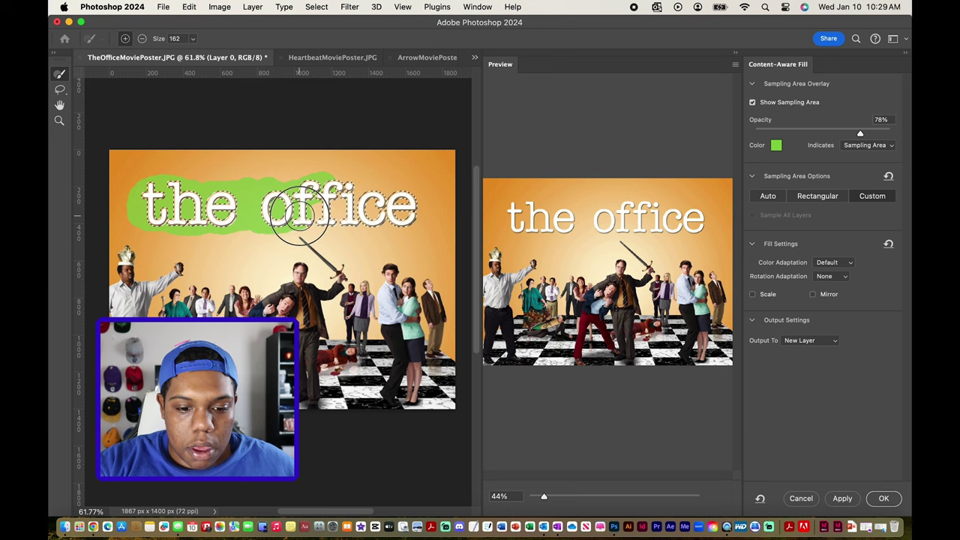
{"action": "left_click_drag", "start_coordinate": [383, 219], "coordinate": [414, 204]}
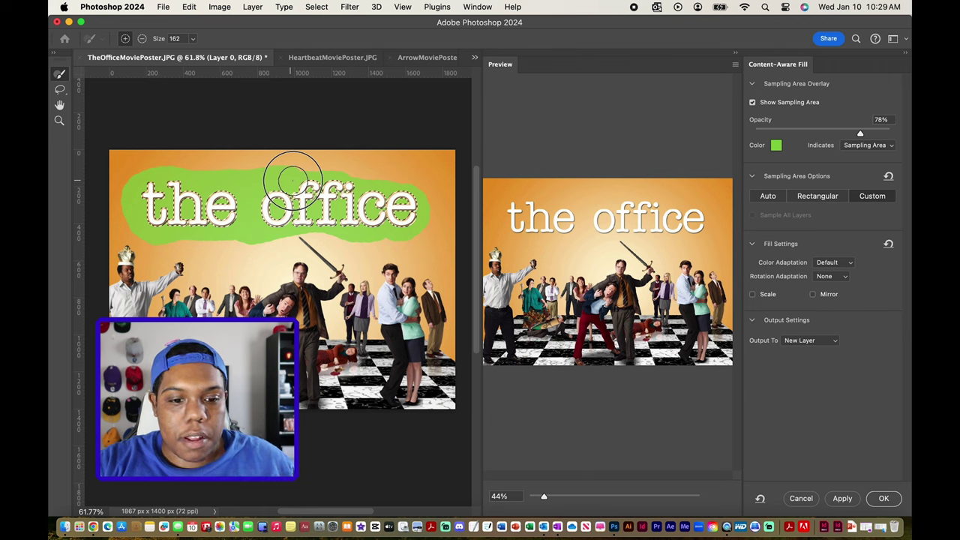
{"action": "left_click", "coordinate": [387, 210]}
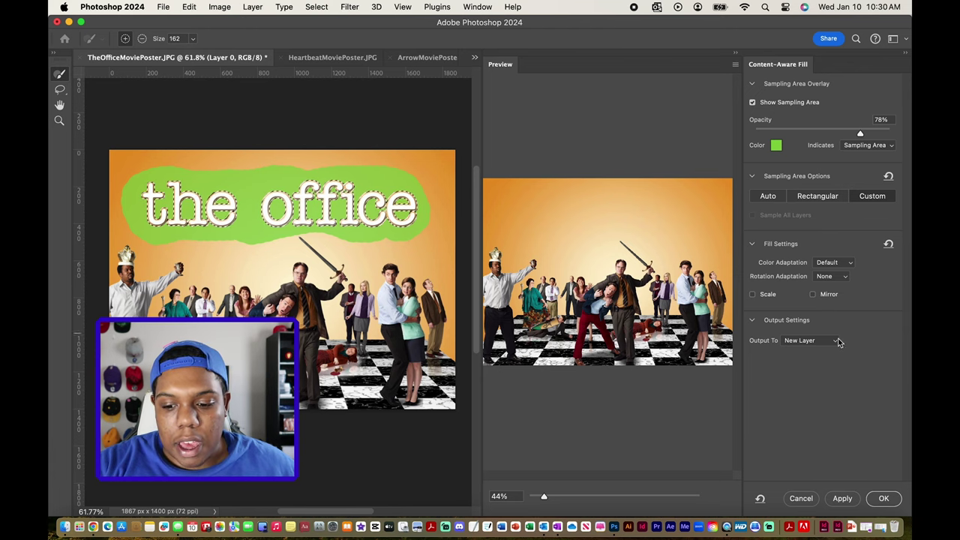
{"action": "left_click", "coordinate": [883, 498]}
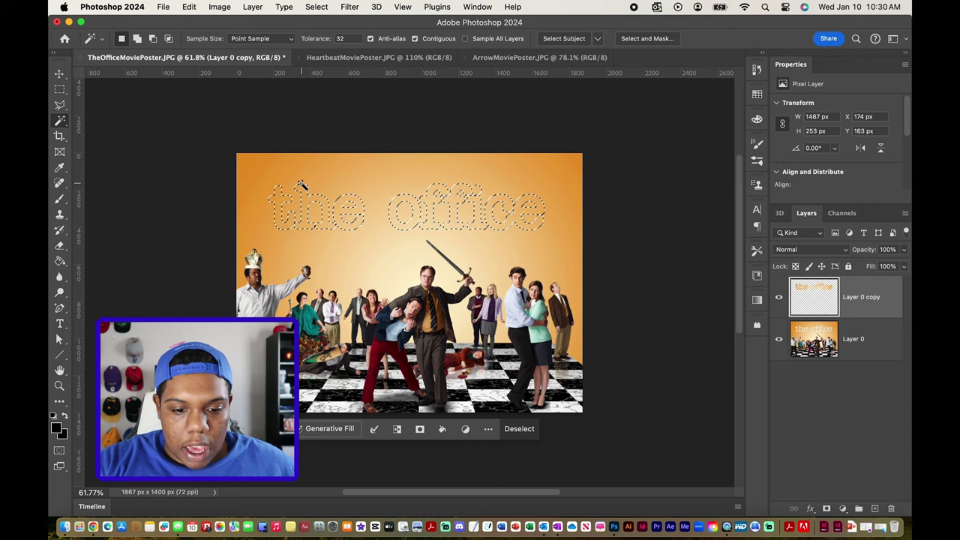
Compare the poster with the fill layer hidden and shown, and deselect the title outline
{"action": "key", "text": "super+0"}
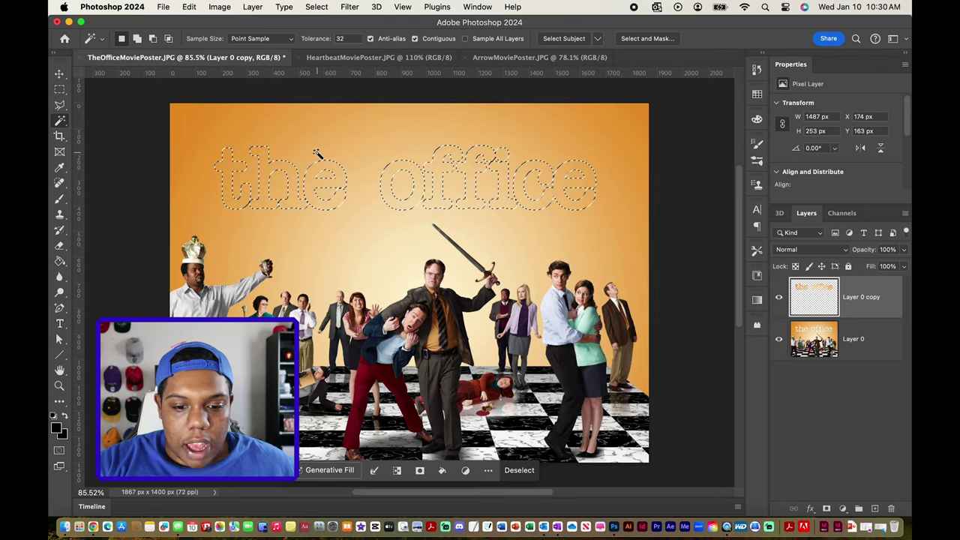
{"action": "left_click", "coordinate": [779, 300]}
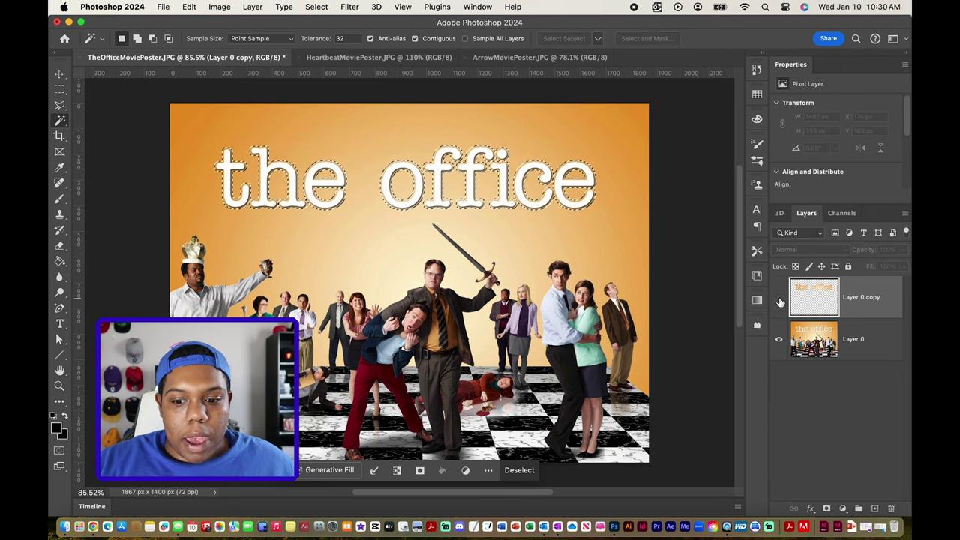
{"action": "left_click", "coordinate": [780, 300]}
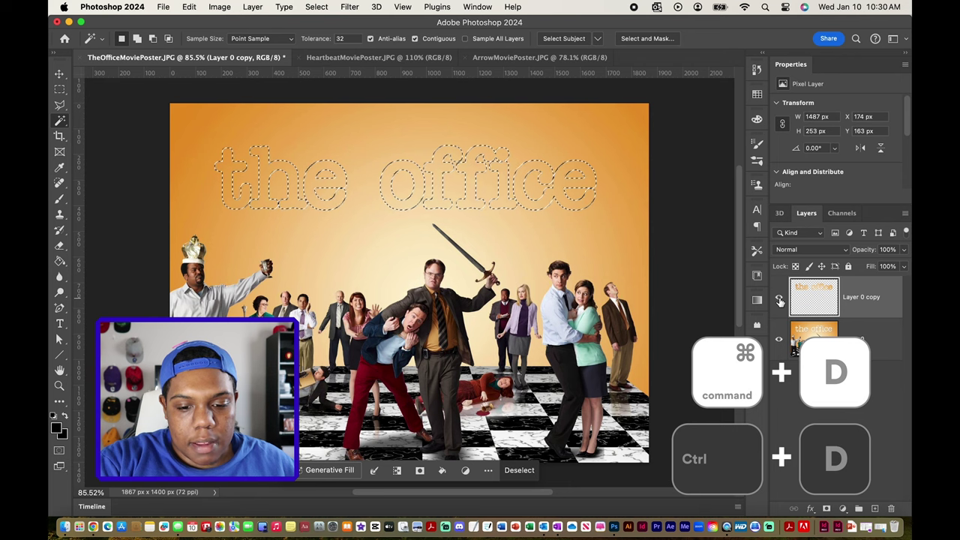
{"action": "key", "text": "super+d"}
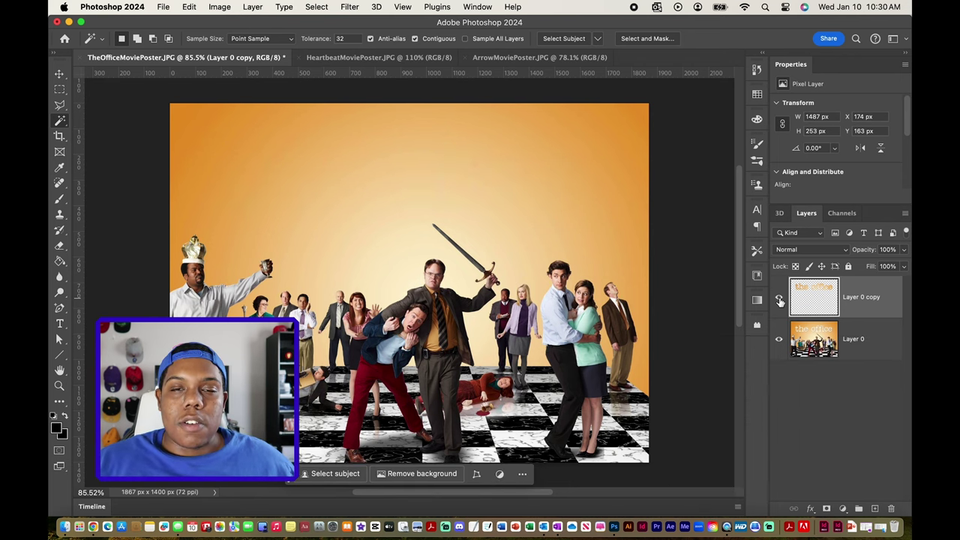
{"action": "left_click", "coordinate": [780, 300]}
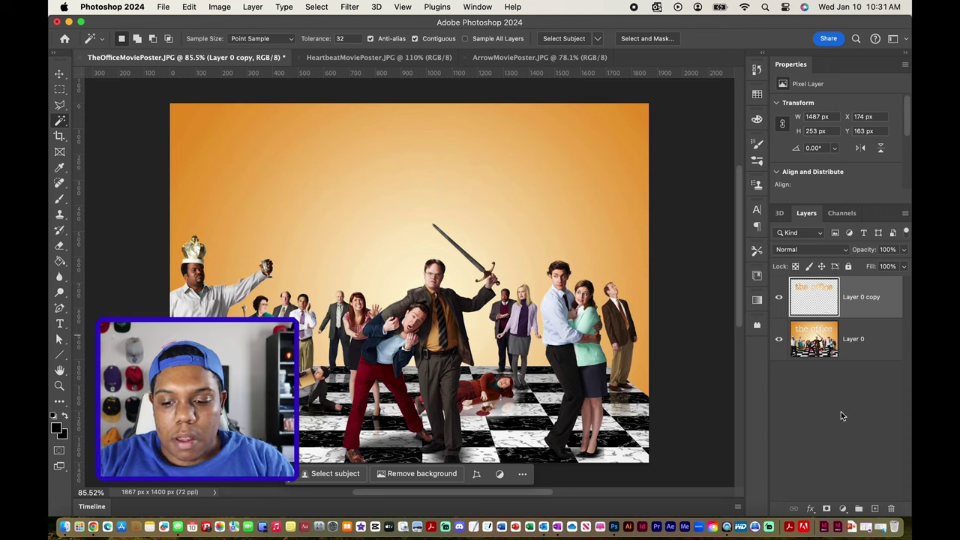
Merge the fill layer with the original poster layer, undo the merge, and clear the layer selection
{"action": "key", "text": "shift"}
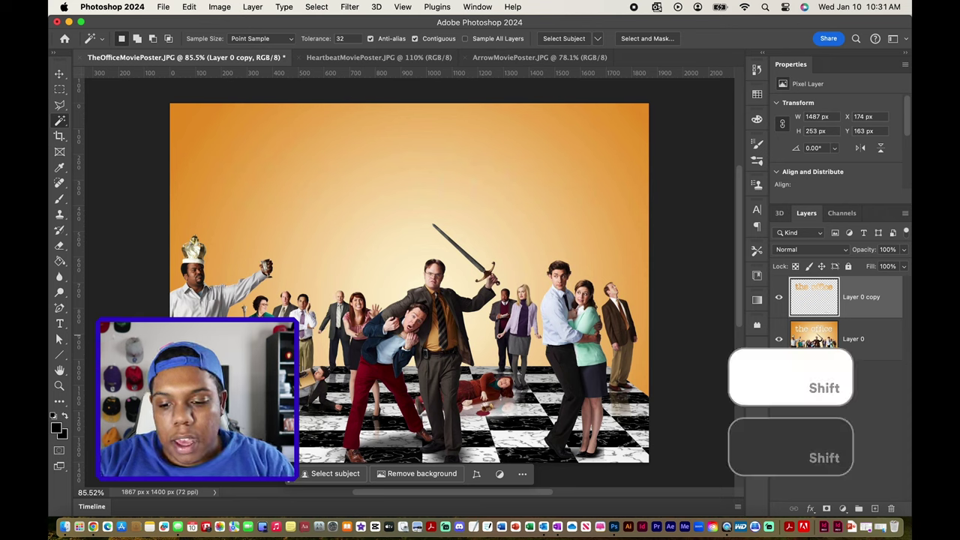
{"action": "left_click", "coordinate": [835, 335], "text": "shift"}
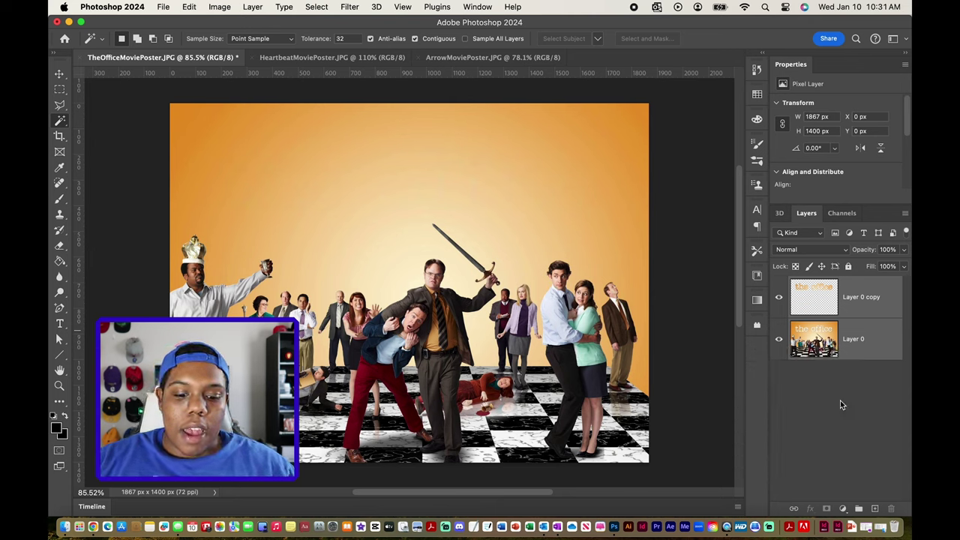
{"action": "key", "text": "super+e"}
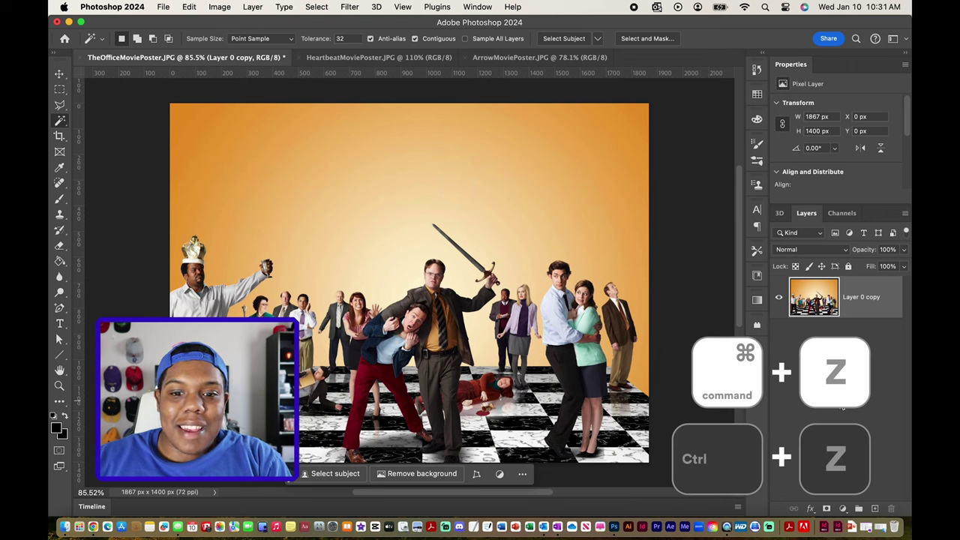
{"action": "key", "text": "super+z"}
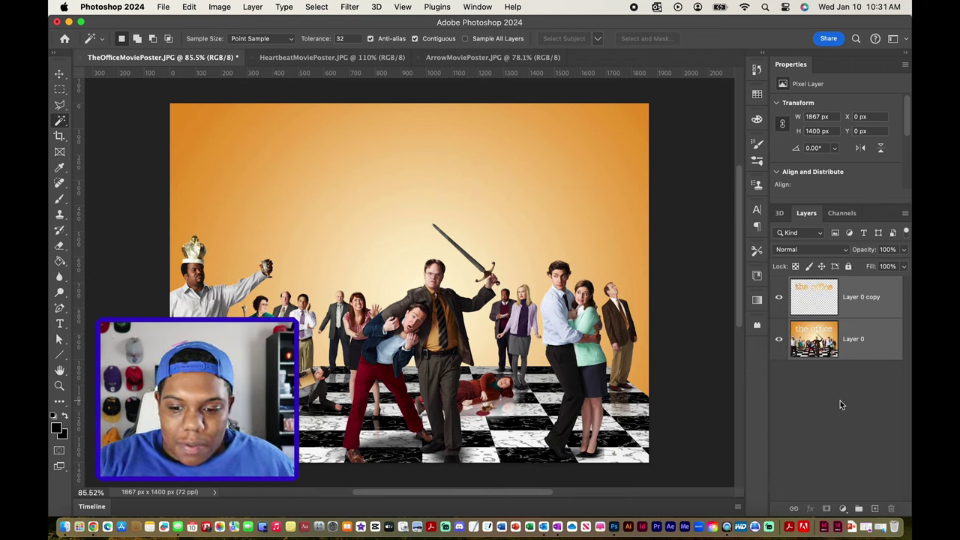
{"action": "left_click", "coordinate": [840, 400]}
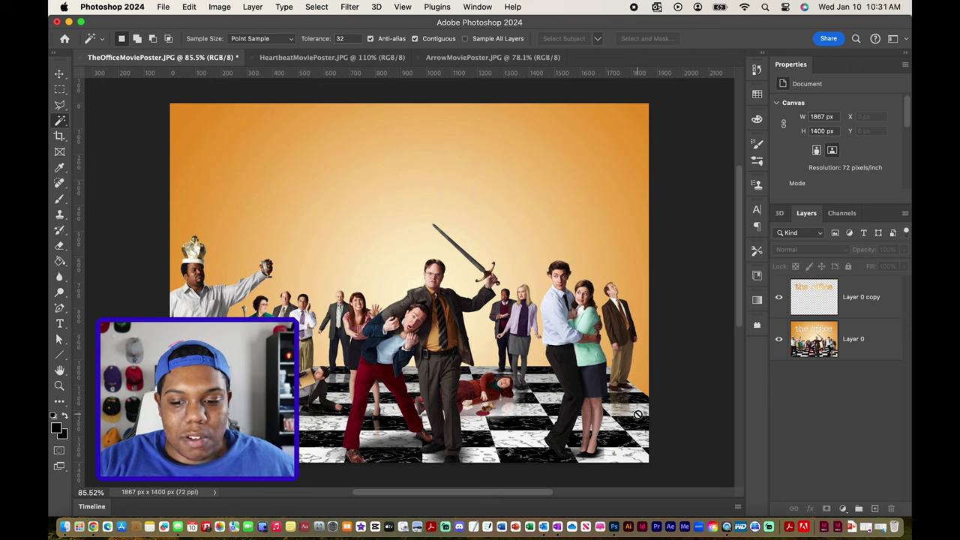
Select the fill layer and toggle its visibility to compare the poster with and without the title
{"action": "left_click", "coordinate": [818, 298]}
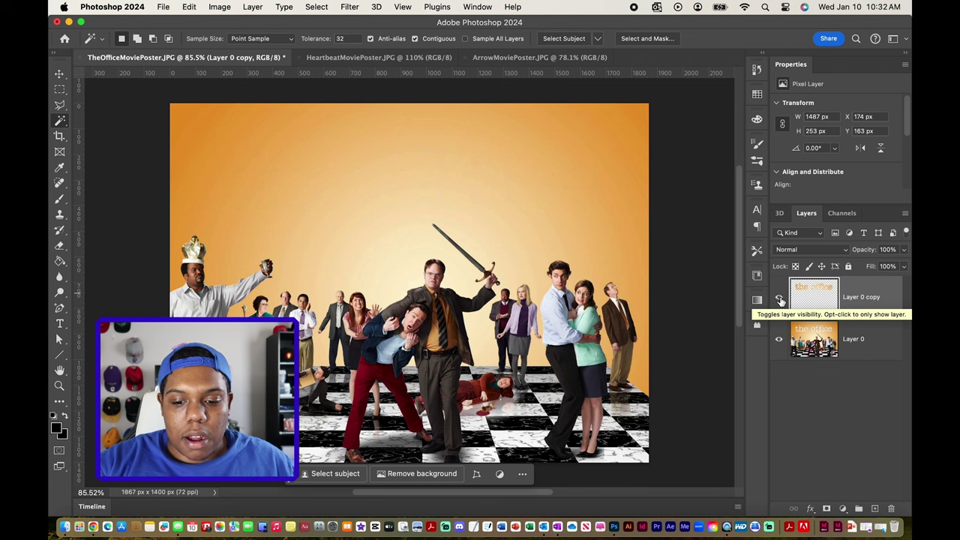
{"action": "left_click", "coordinate": [780, 299]}
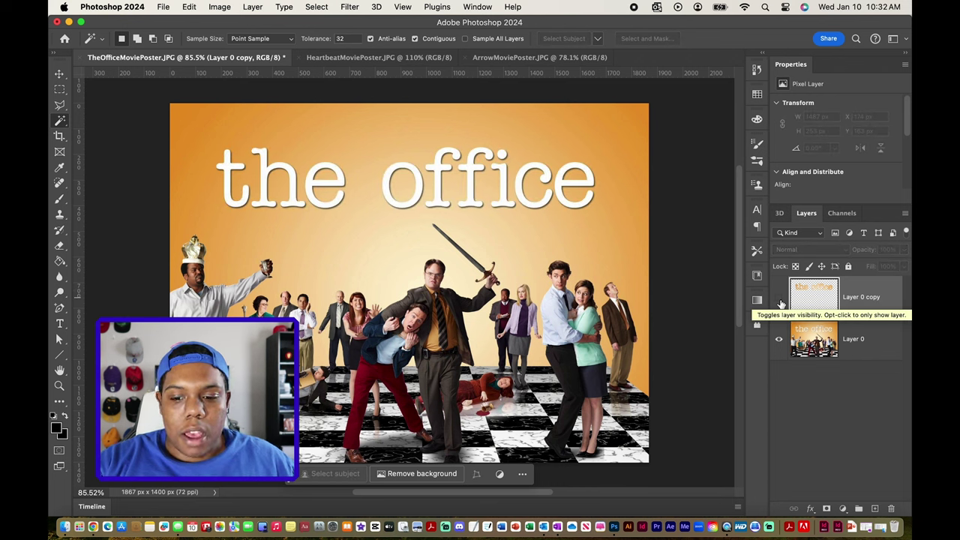
{"action": "left_click", "coordinate": [779, 299]}
{"action": "left_click", "coordinate": [780, 299]}
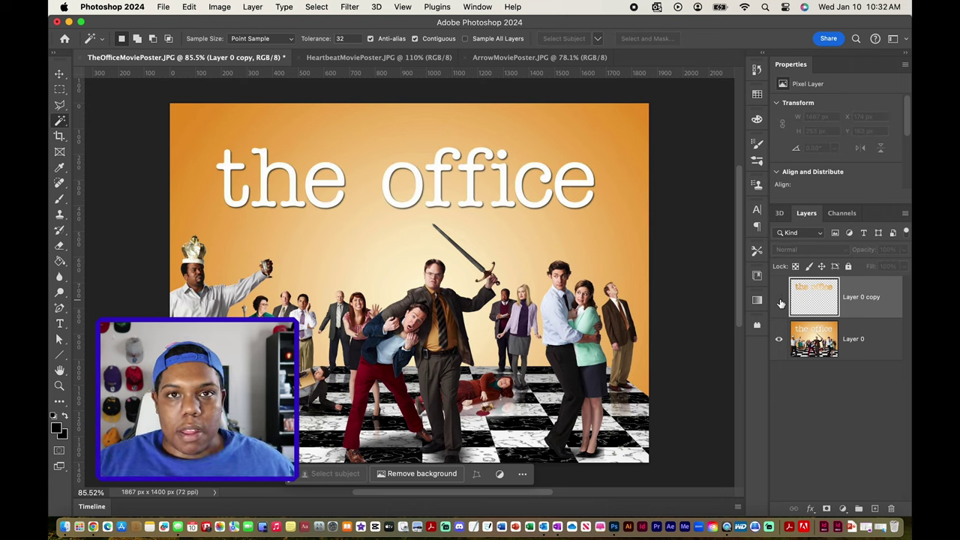
{"action": "left_click", "coordinate": [780, 299]}
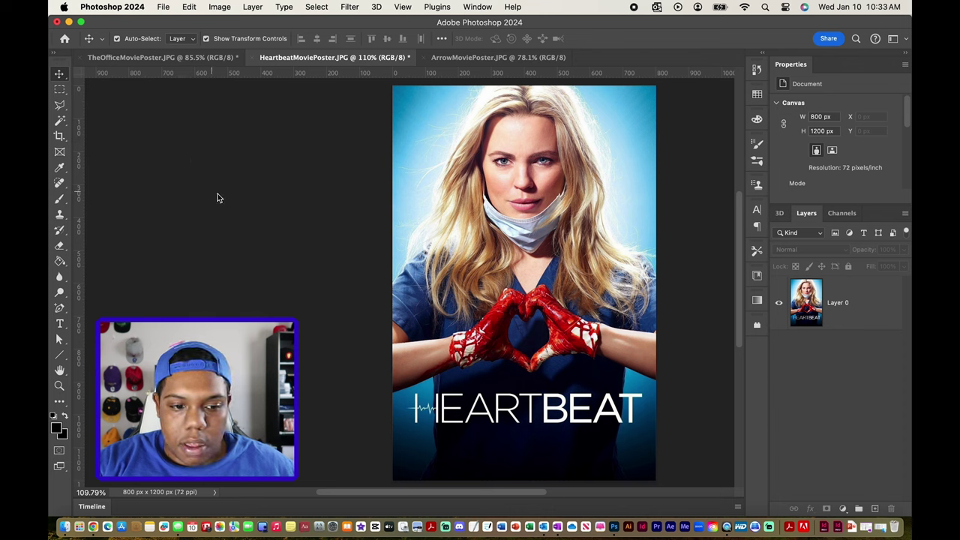
In the Heartbeat poster, select the HEARTBEAT lettering with the Object Selection tool, using a rectangle about 630 by 112 px around it
{"action": "left_click", "coordinate": [62, 121]}
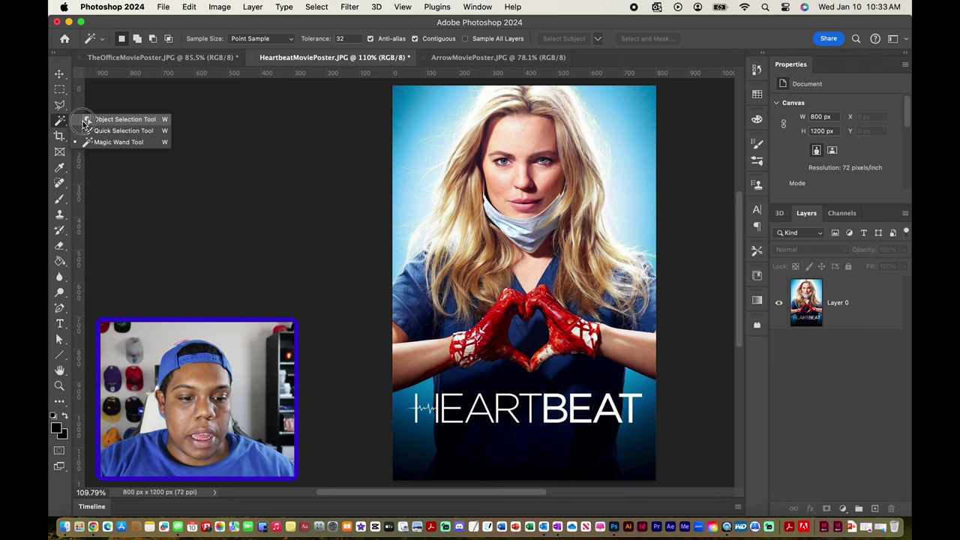
{"action": "left_click", "coordinate": [86, 122]}
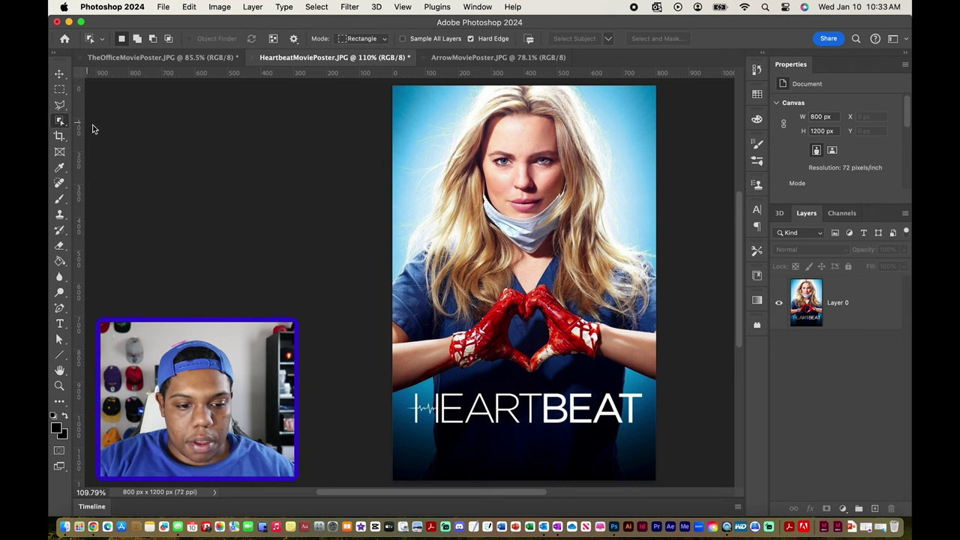
{"action": "scroll", "coordinate": [302, 305], "scroll_direction": "down", "scroll_amount": 5}
{"action": "scroll", "coordinate": [411, 255], "scroll_direction": "up", "scroll_amount": 3}
{"action": "scroll", "coordinate": [412, 255], "scroll_direction": "up", "scroll_amount": 3}
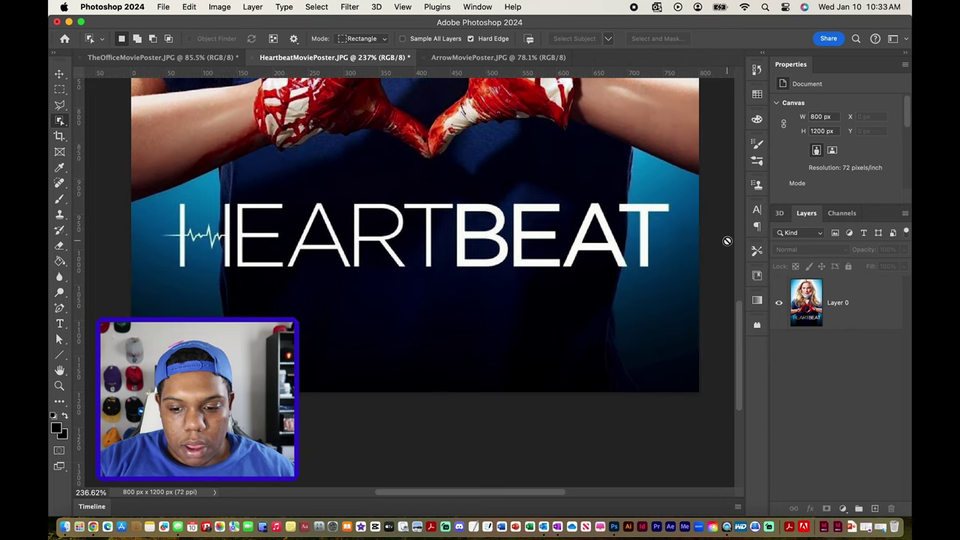
{"action": "left_click", "coordinate": [838, 330]}
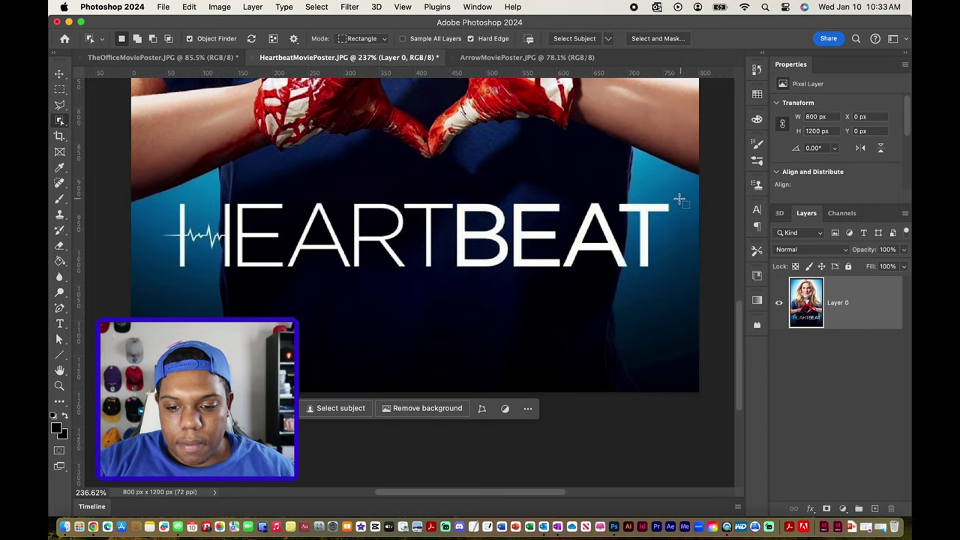
{"action": "left_click_drag", "start_coordinate": [679, 196], "coordinate": [622, 235]}
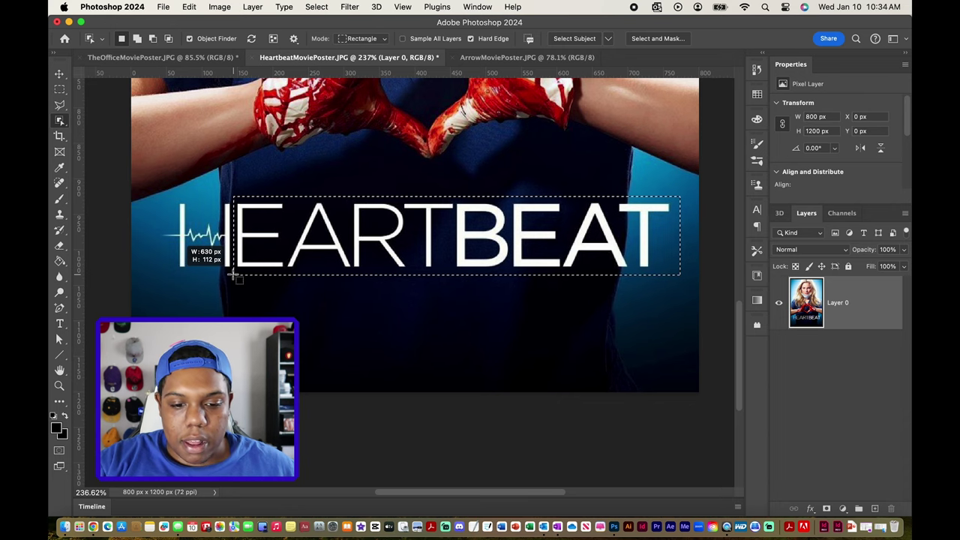
{"action": "left_click_drag", "start_coordinate": [232, 278], "coordinate": [232, 276]}
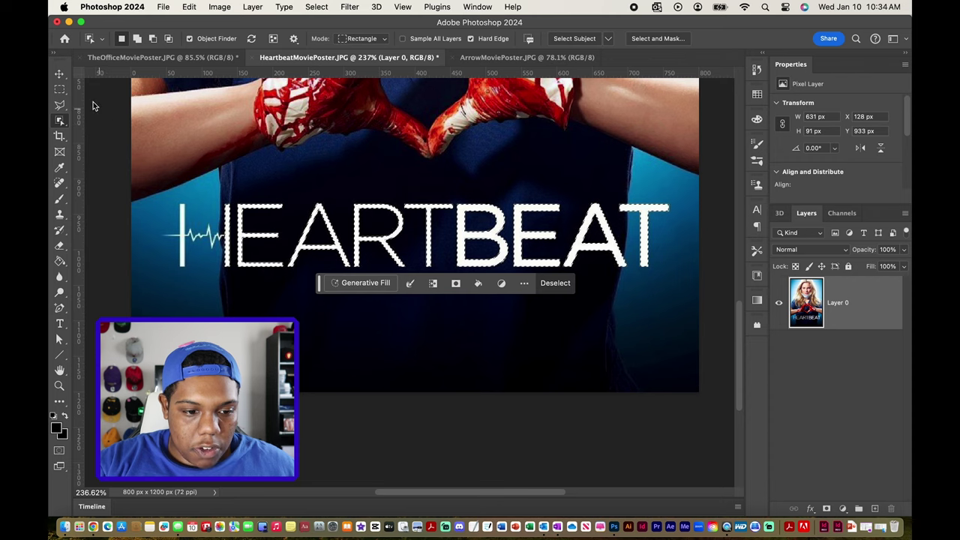
Expand the selection around the HEARTBEAT lettering by 3 pixels
{"action": "left_click", "coordinate": [59, 74]}
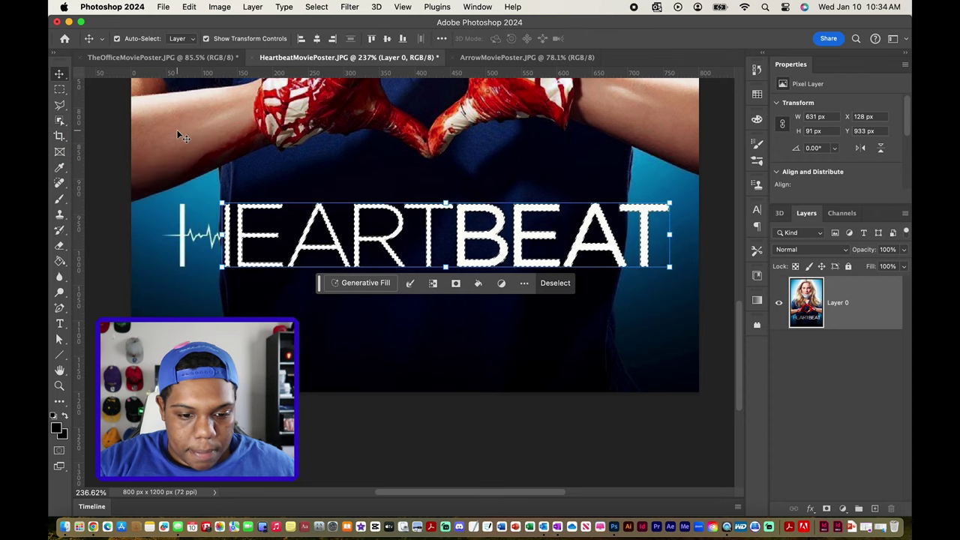
{"action": "scroll", "coordinate": [180, 136], "scroll_direction": "up", "scroll_amount": 10}
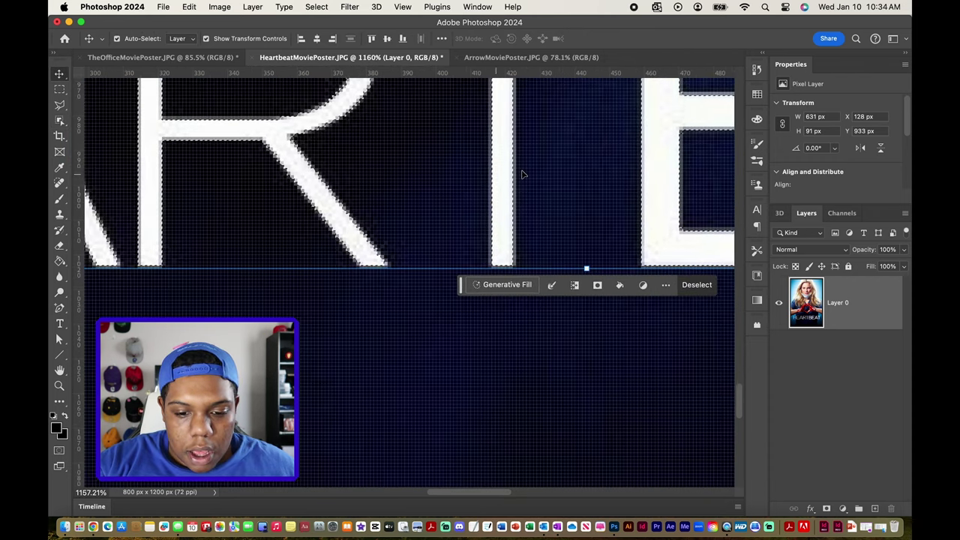
{"action": "scroll", "coordinate": [523, 174], "scroll_direction": "up", "scroll_amount": 2}
{"action": "scroll", "coordinate": [523, 174], "scroll_direction": "right", "scroll_amount": 2}
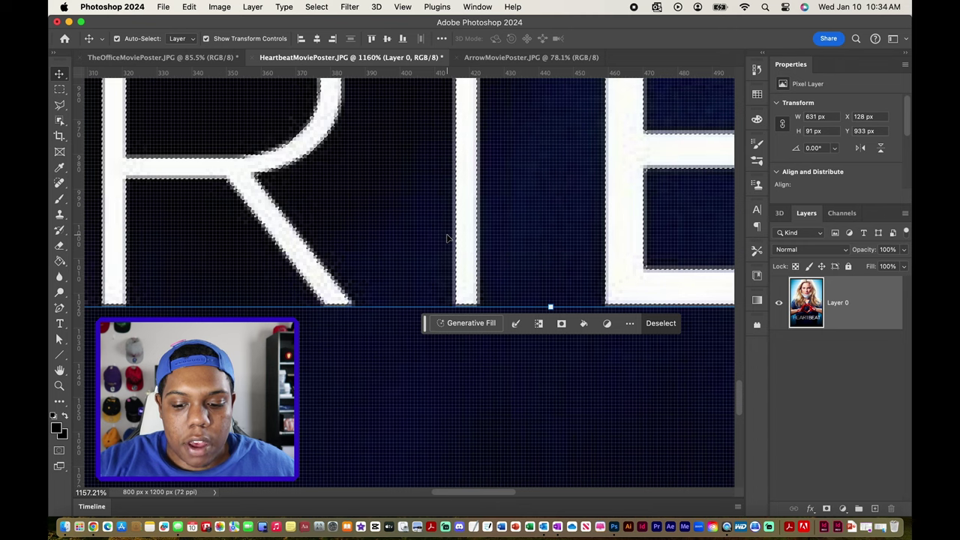
{"action": "key", "text": "super+0"}
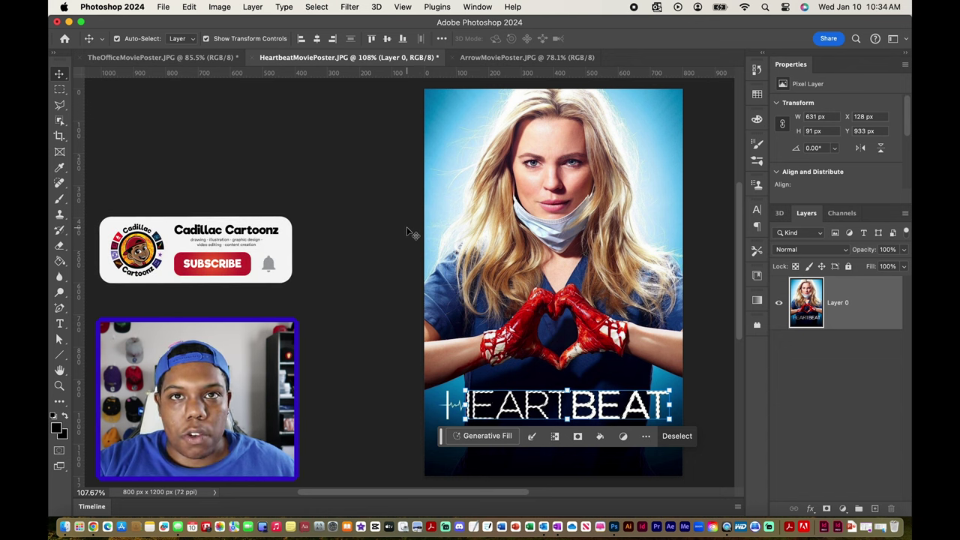
{"action": "left_click", "coordinate": [312, 9]}
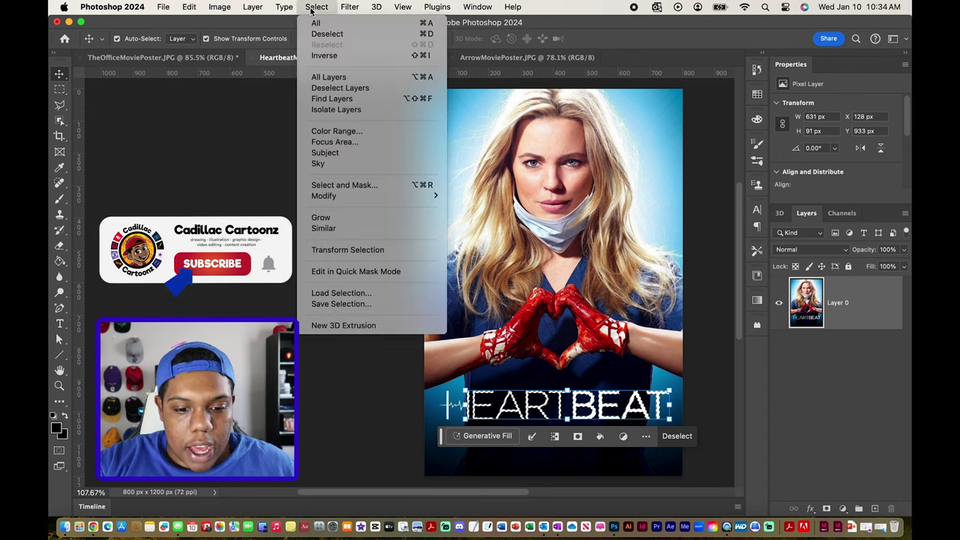
{"action": "mouse_move", "coordinate": [337, 196]}
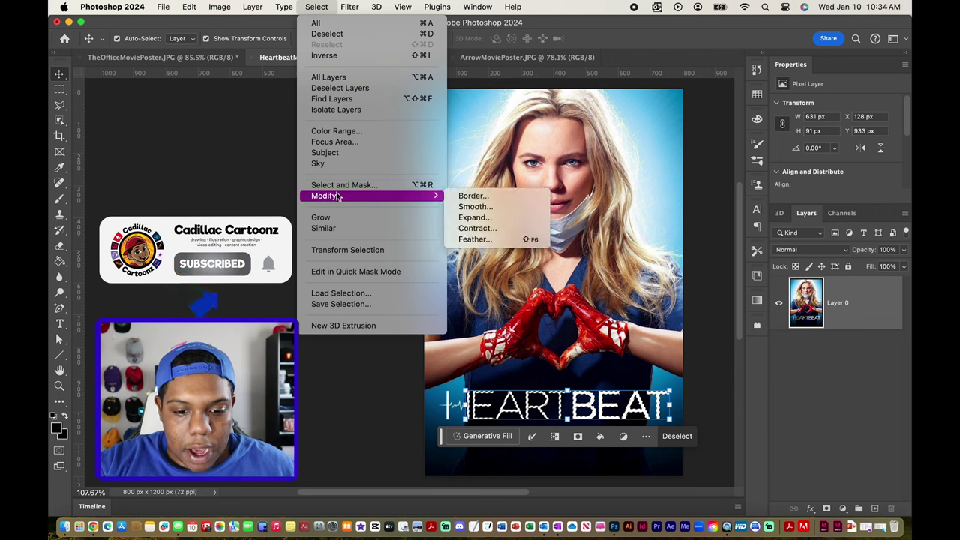
{"action": "left_click", "coordinate": [475, 217]}
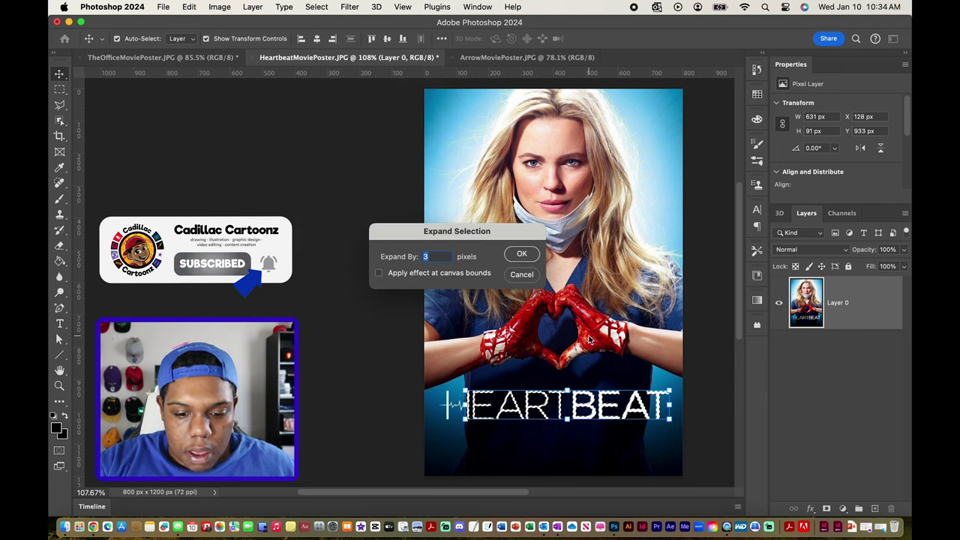
{"action": "left_click", "coordinate": [520, 254]}
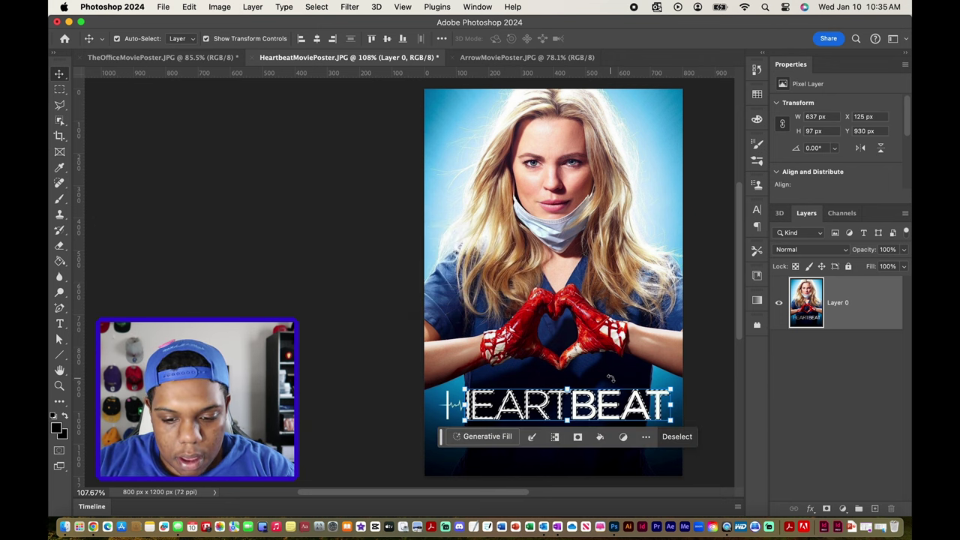
Add the first stem of the H and the heartbeat pulse line to the selection with a freehand Lasso outline
{"action": "scroll", "coordinate": [610, 378], "scroll_direction": "up", "scroll_amount": 6}
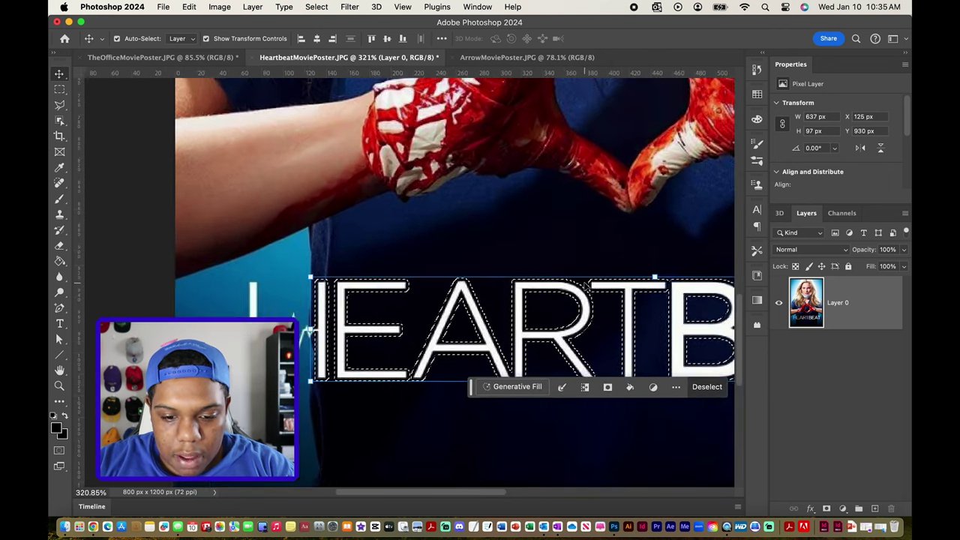
{"action": "scroll", "coordinate": [562, 274], "scroll_direction": "down", "scroll_amount": 5}
{"action": "scroll", "coordinate": [563, 274], "scroll_direction": "up", "scroll_amount": 2}
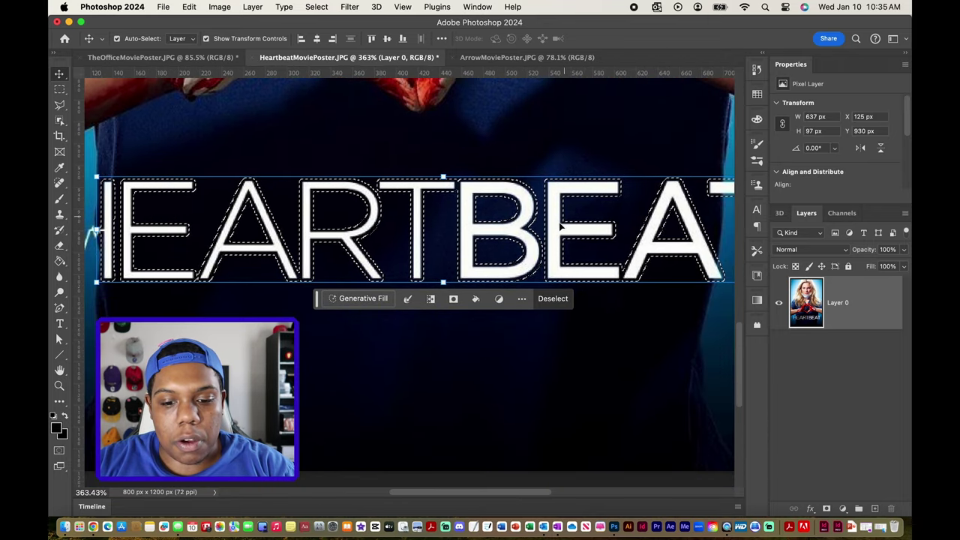
{"action": "scroll", "coordinate": [564, 204], "scroll_direction": "left", "scroll_amount": 5}
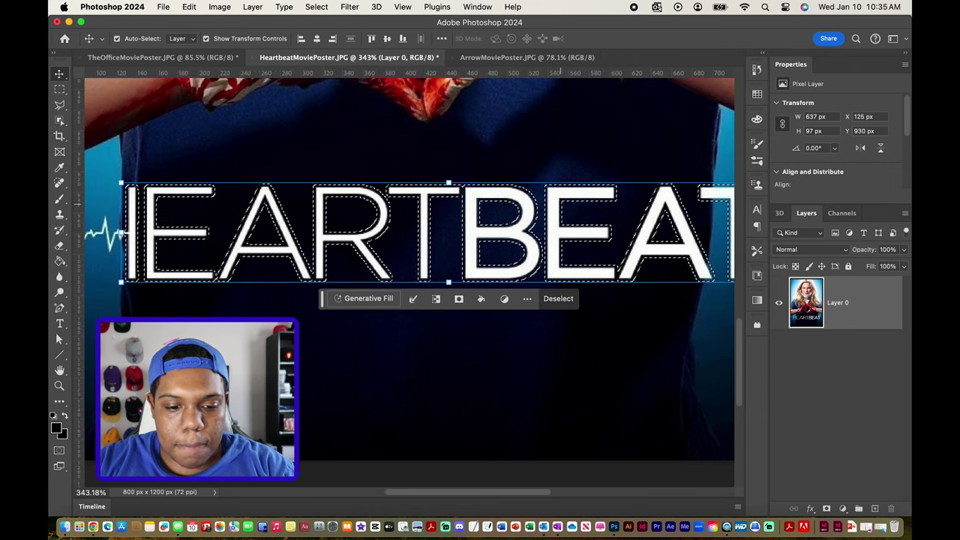
{"action": "scroll", "coordinate": [525, 204], "scroll_direction": "down", "scroll_amount": 1}
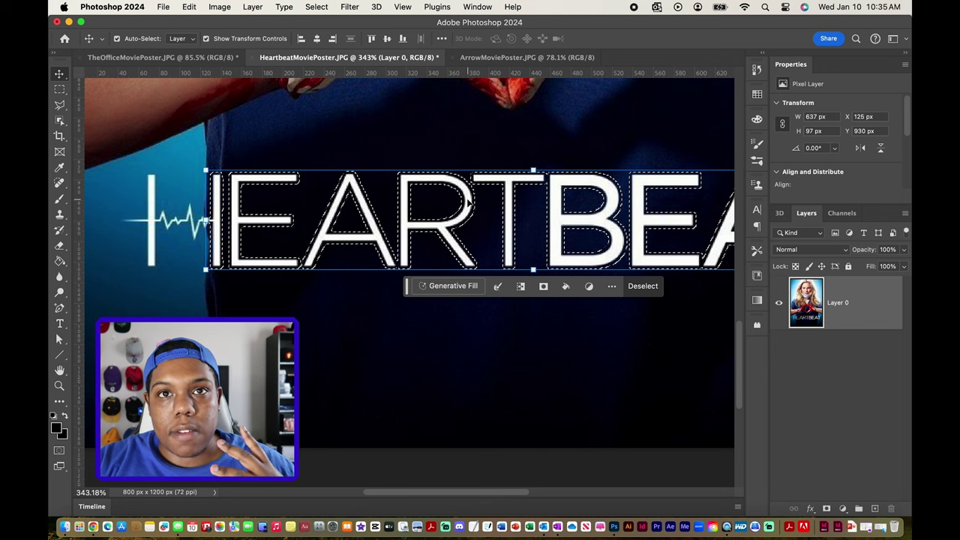
{"action": "scroll", "coordinate": [194, 207], "scroll_direction": "up", "scroll_amount": 2}
{"action": "scroll", "coordinate": [189, 201], "scroll_direction": "up", "scroll_amount": 2}
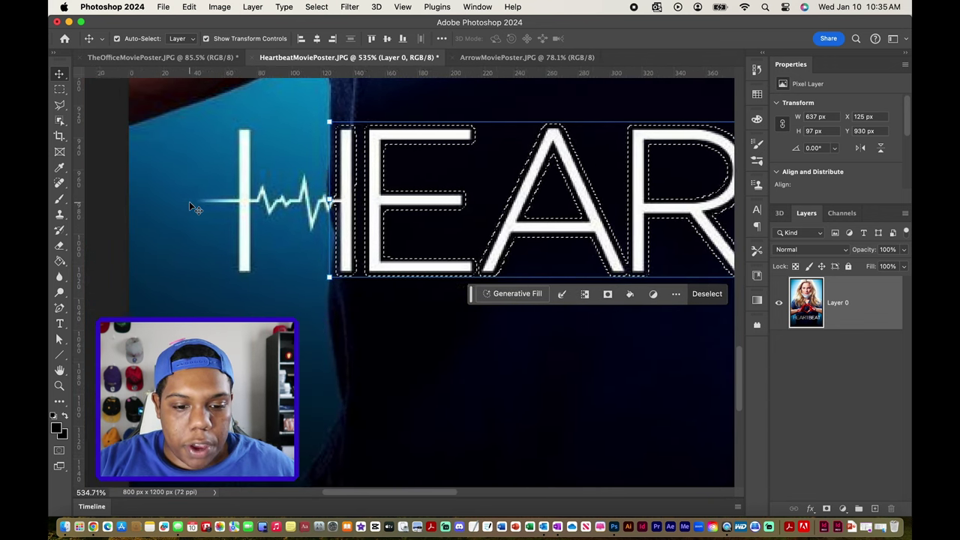
{"action": "left_click", "coordinate": [60, 105]}
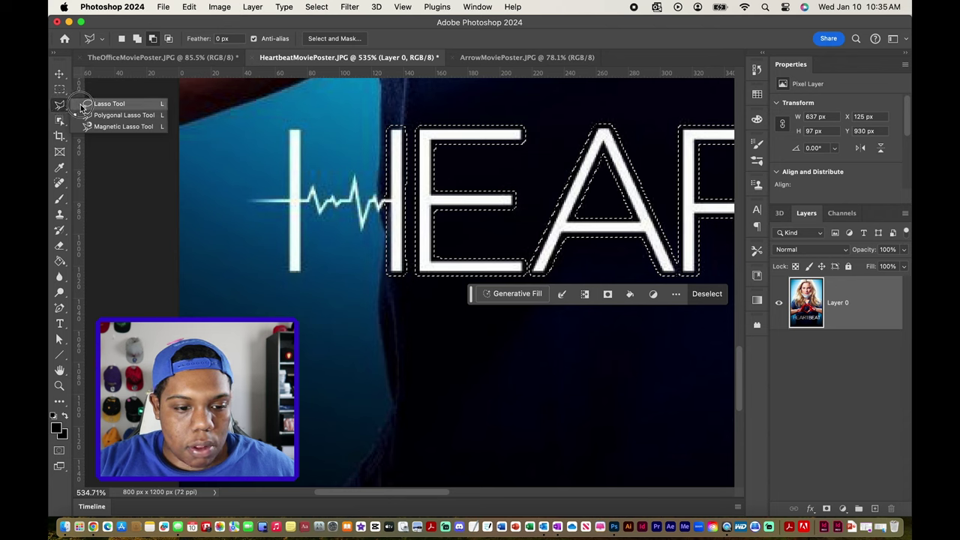
{"action": "left_click", "coordinate": [84, 105]}
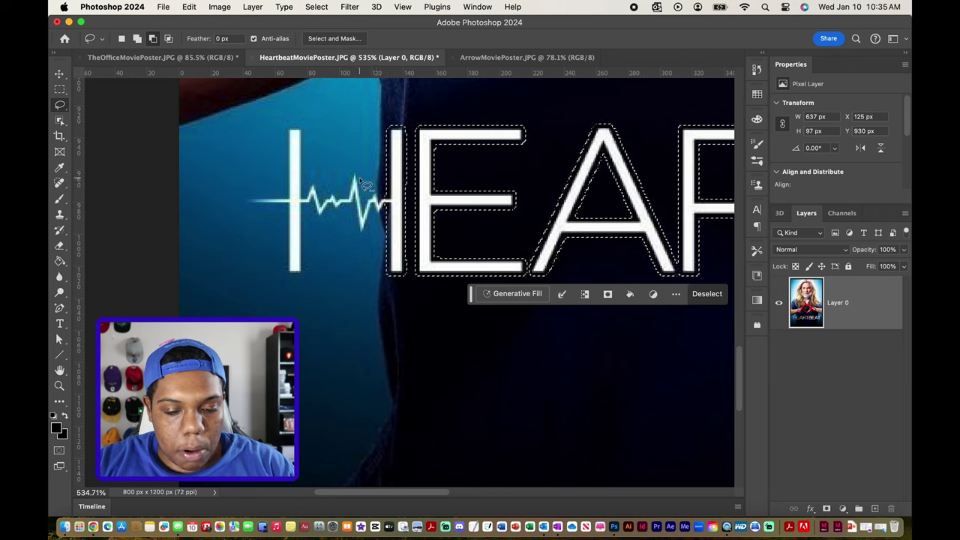
{"action": "key", "text": "shift"}
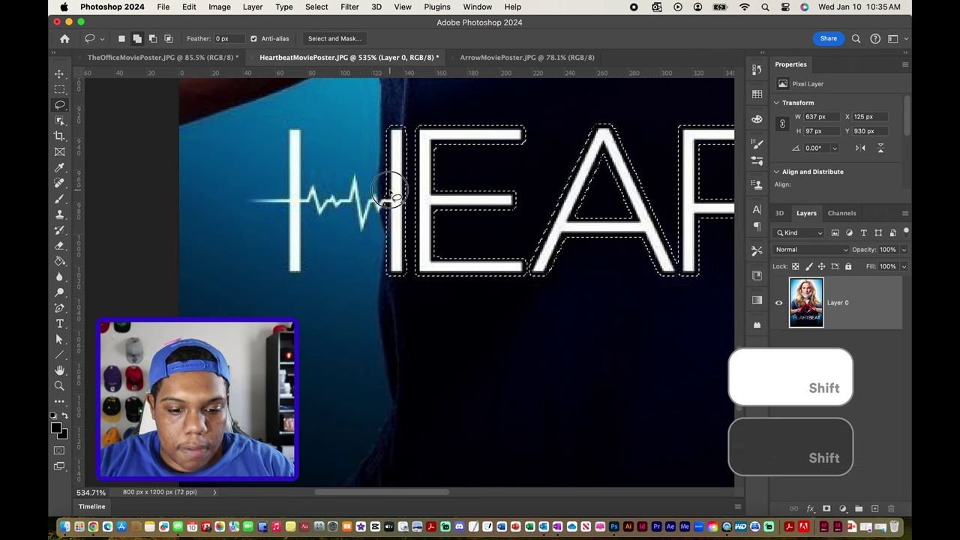
{"action": "mouse_move", "coordinate": [384, 197]}
{"action": "left_mouse_down"}
{"action": "mouse_move", "coordinate": [354, 168]}
{"action": "mouse_move", "coordinate": [324, 195]}
{"action": "mouse_move", "coordinate": [309, 175]}
{"action": "mouse_move", "coordinate": [296, 119]}
{"action": "mouse_move", "coordinate": [285, 123]}
{"action": "mouse_move", "coordinate": [279, 149]}
{"action": "mouse_move", "coordinate": [284, 190]}
{"action": "mouse_move", "coordinate": [245, 197]}
{"action": "mouse_move", "coordinate": [237, 212]}
{"action": "mouse_move", "coordinate": [276, 219]}
{"action": "mouse_move", "coordinate": [276, 275]}
{"action": "mouse_move", "coordinate": [287, 281]}
{"action": "mouse_move", "coordinate": [305, 280]}
{"action": "mouse_move", "coordinate": [312, 226]}
{"action": "mouse_move", "coordinate": [349, 217]}
{"action": "mouse_move", "coordinate": [364, 249]}
{"action": "mouse_move", "coordinate": [396, 220]}
{"action": "left_mouse_up"}
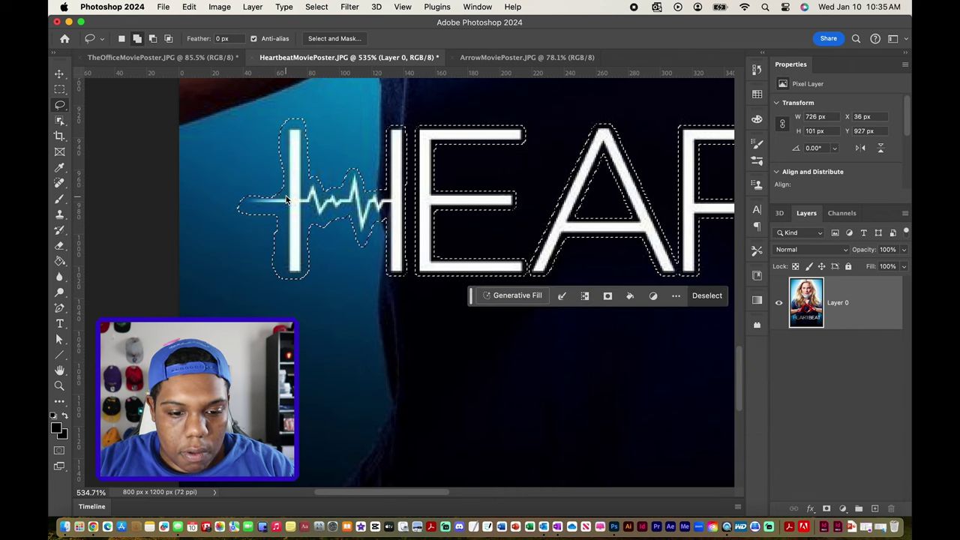
Extend the lasso selection slightly around the tapered outer end of the pulse line
{"action": "mouse_move", "coordinate": [284, 199]}
{"action": "left_mouse_down"}
{"action": "mouse_move", "coordinate": [242, 198]}
{"action": "mouse_move", "coordinate": [255, 217]}
{"action": "left_mouse_up"}
{"action": "scroll", "coordinate": [255, 217], "scroll_direction": "down", "scroll_amount": 3}
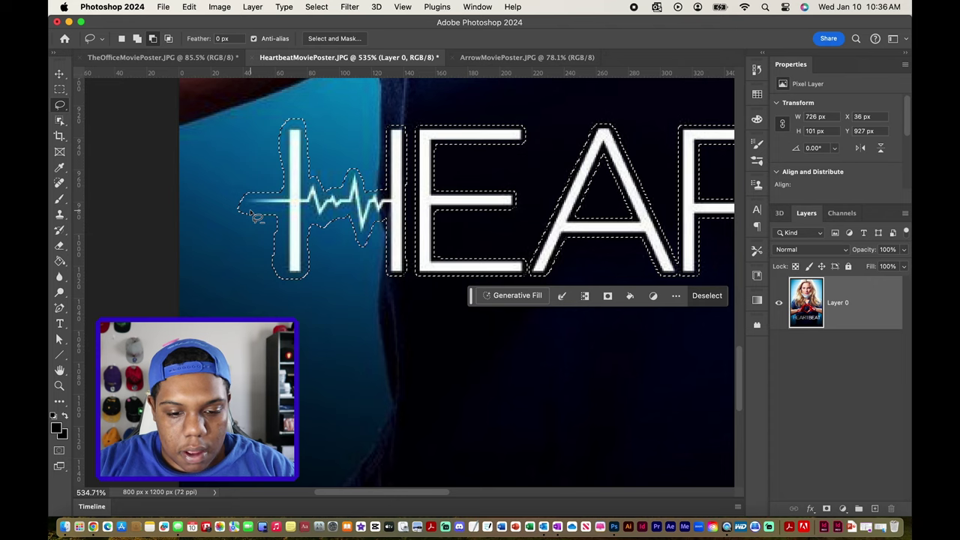
{"action": "scroll", "coordinate": [256, 217], "scroll_direction": "down", "scroll_amount": 6}
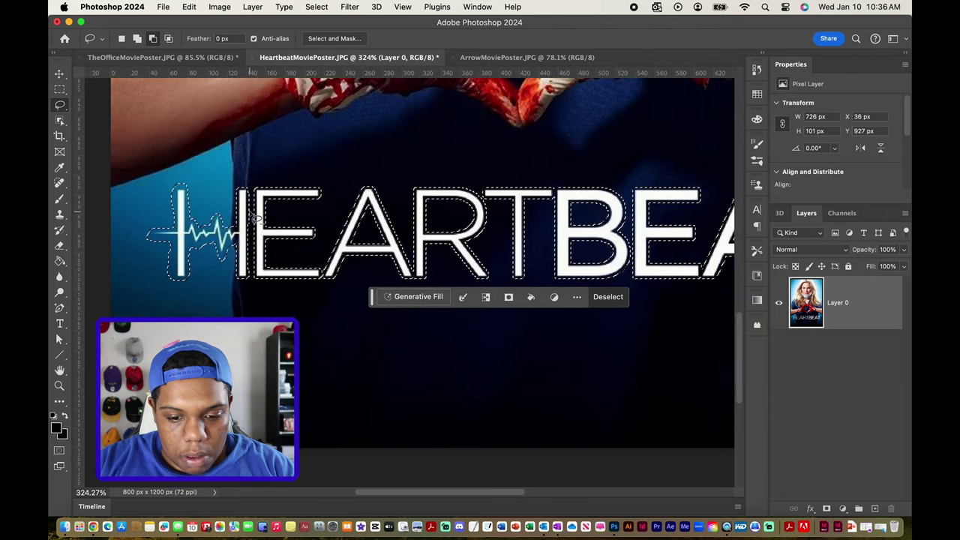
{"action": "scroll", "coordinate": [386, 218], "scroll_direction": "down", "scroll_amount": 2}
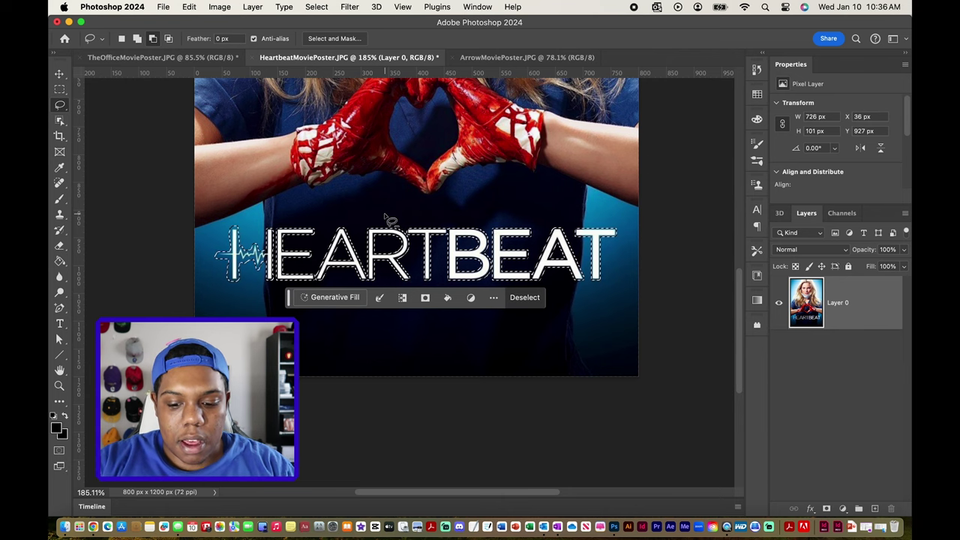
Remove the title with Content-Aware Fill, painting a sampling area around the lettering with a size 80 brush and outputting to a new layer
{"action": "key", "text": "super+0"}
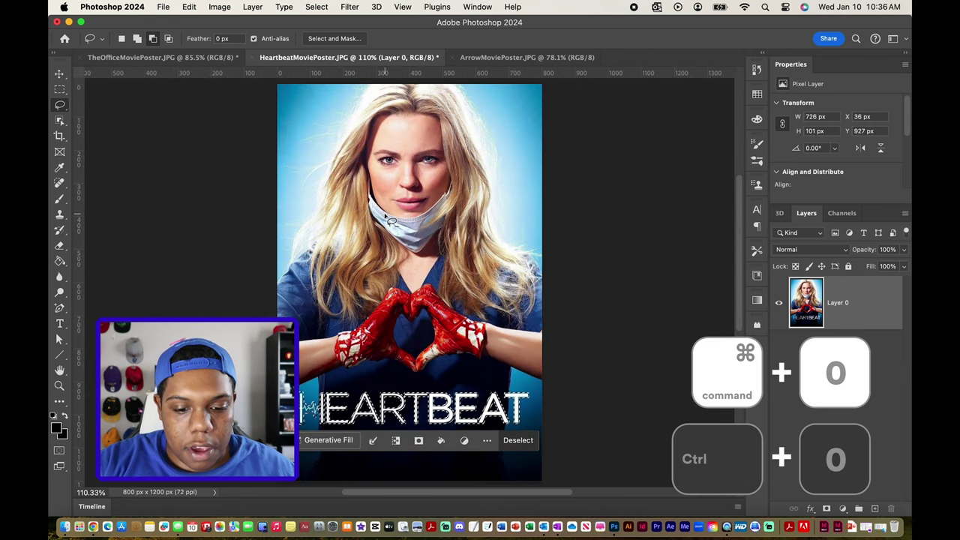
{"action": "scroll", "coordinate": [385, 218], "scroll_direction": "left", "scroll_amount": 4}
{"action": "key", "text": "v"}
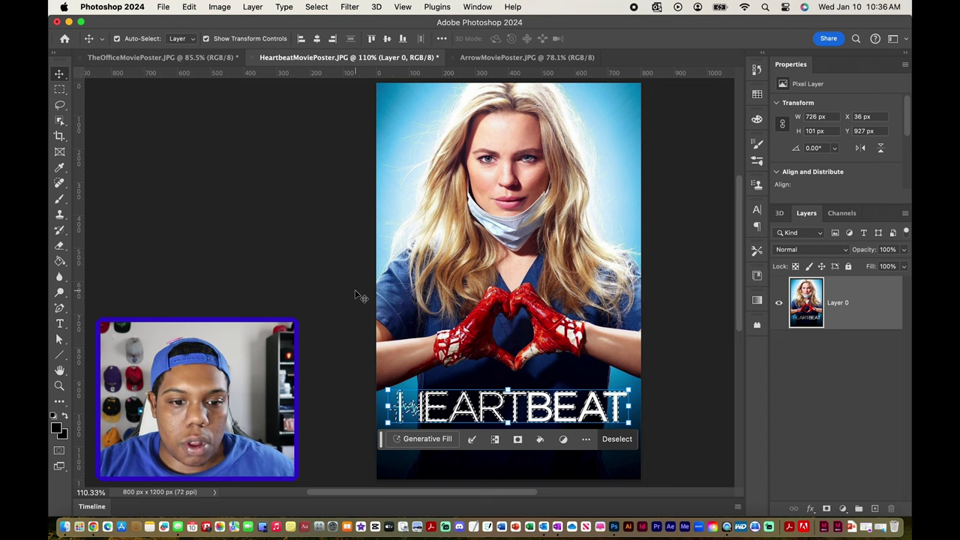
{"action": "left_click", "coordinate": [189, 6]}
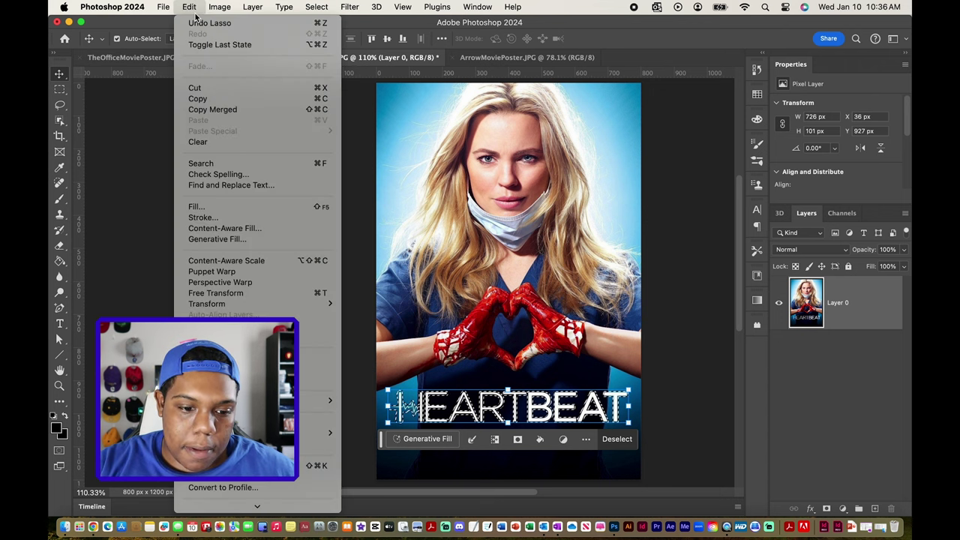
{"action": "left_click", "coordinate": [216, 228]}
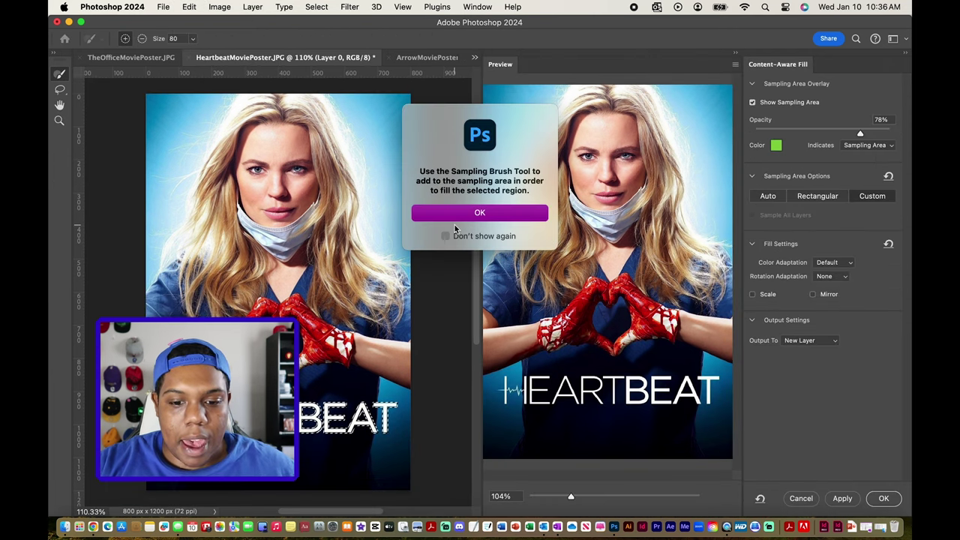
{"action": "left_click", "coordinate": [474, 218]}
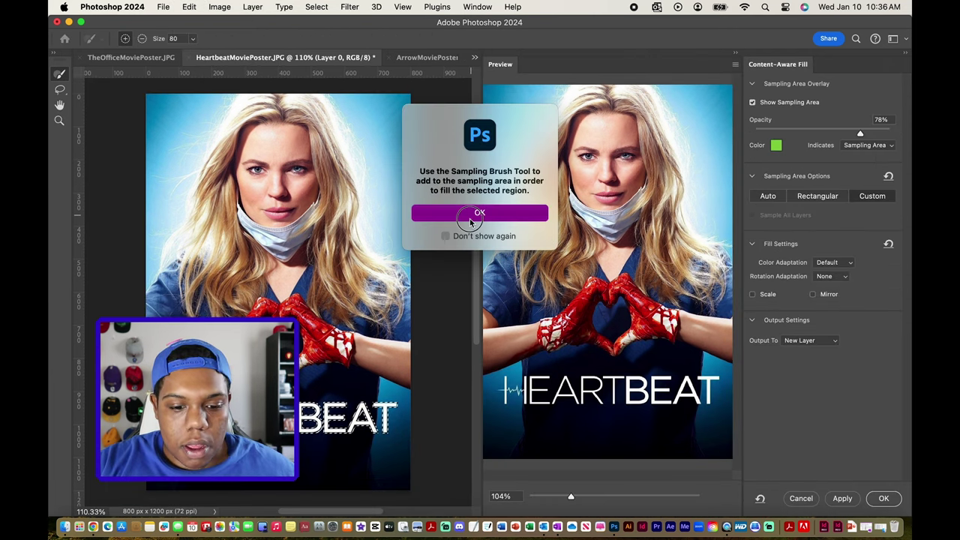
{"action": "scroll", "coordinate": [336, 290], "scroll_direction": "down", "scroll_amount": 5}
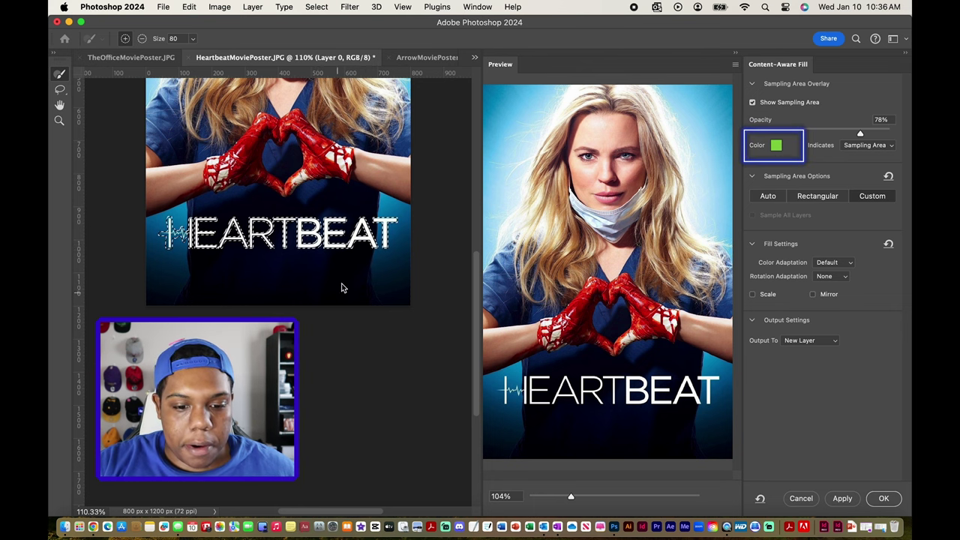
{"action": "scroll", "coordinate": [341, 288], "scroll_direction": "up", "scroll_amount": 5}
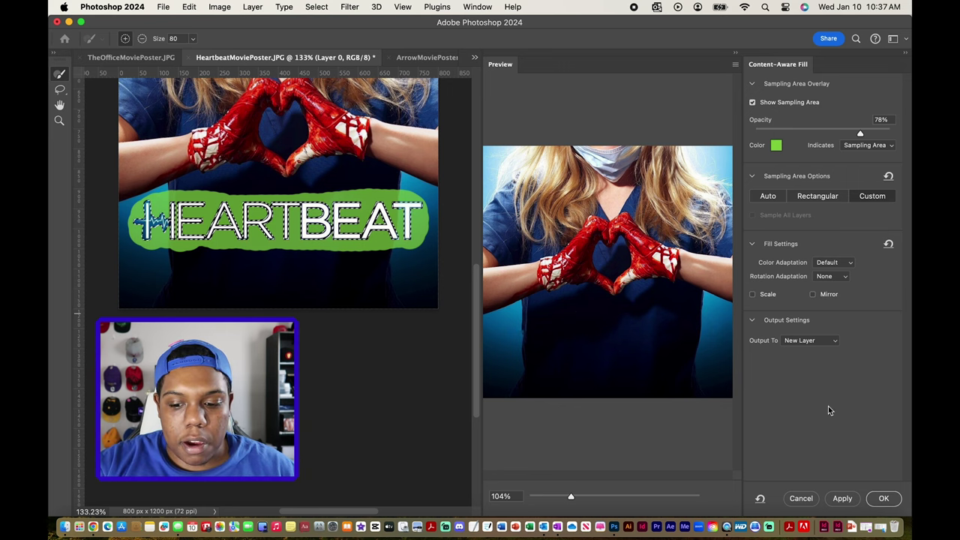
{"action": "left_click", "coordinate": [885, 499]}
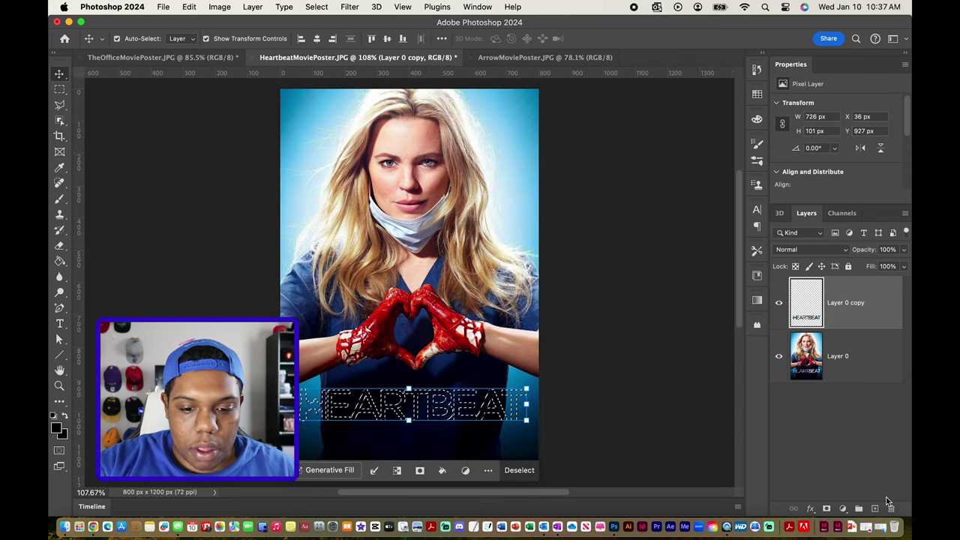
Deselect the title outline and clear the layer selection
{"action": "scroll", "coordinate": [650, 423], "scroll_direction": "left", "scroll_amount": 5}
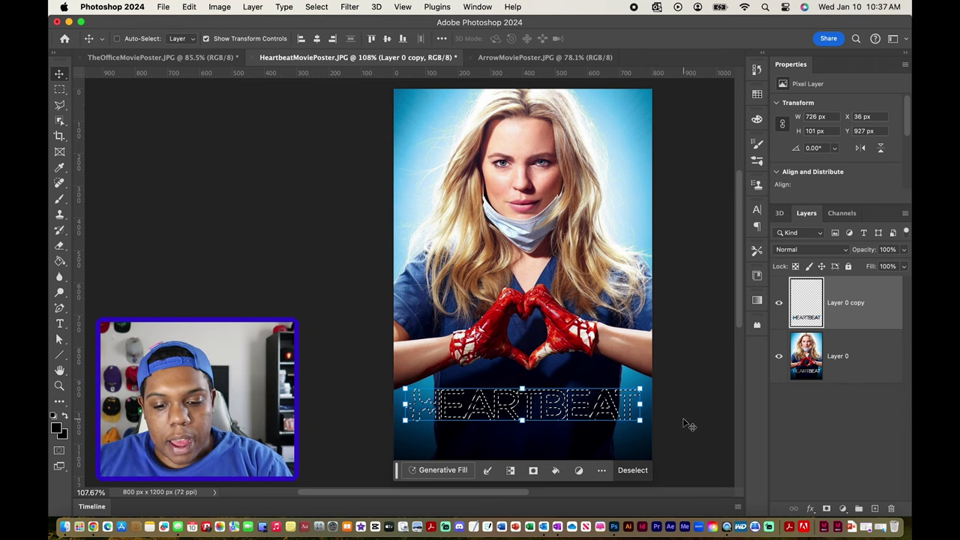
{"action": "key", "text": "Delete"}
{"action": "key", "text": "ctrl+d"}
{"action": "left_click", "coordinate": [359, 299]}
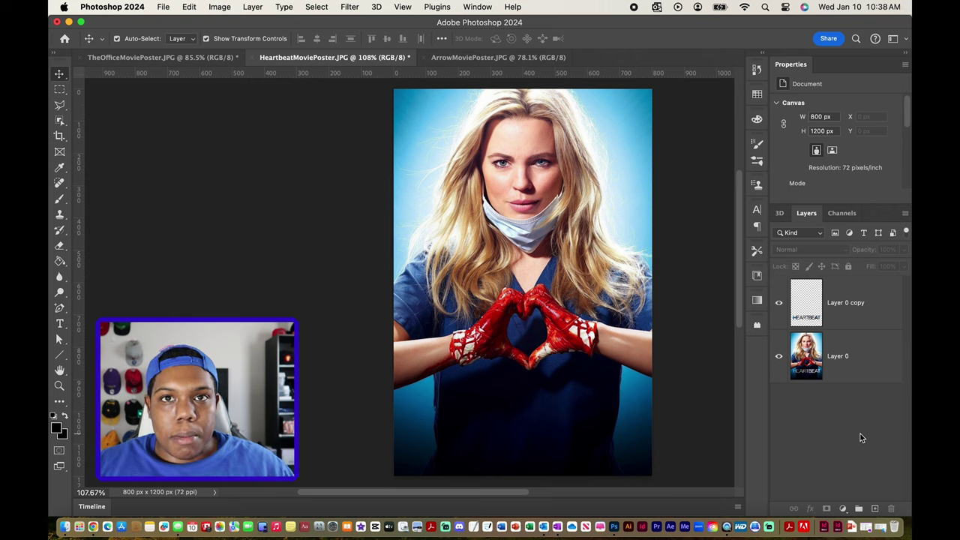
Toggle the fill layer's visibility to compare the Heartbeat poster with and without its title
{"action": "left_click", "coordinate": [853, 319]}
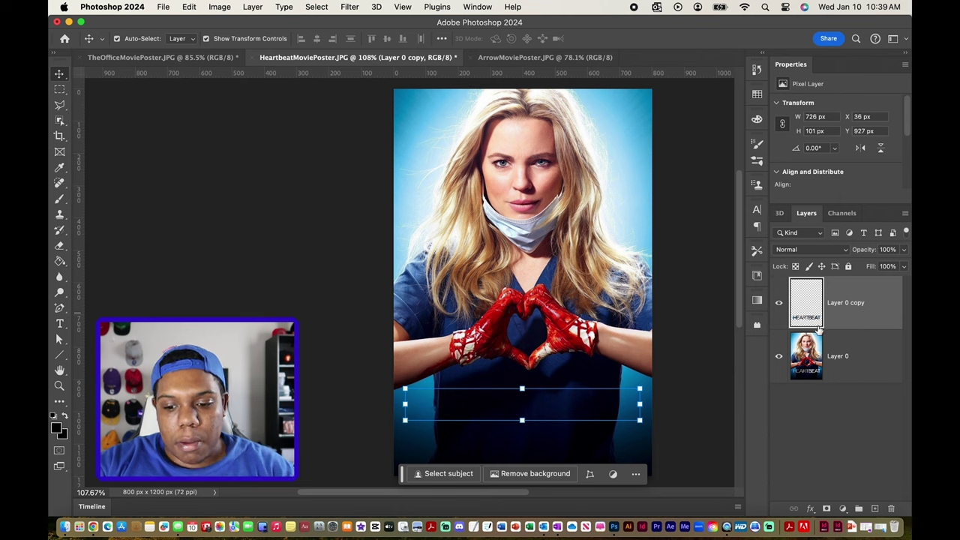
{"action": "left_click", "coordinate": [780, 305]}
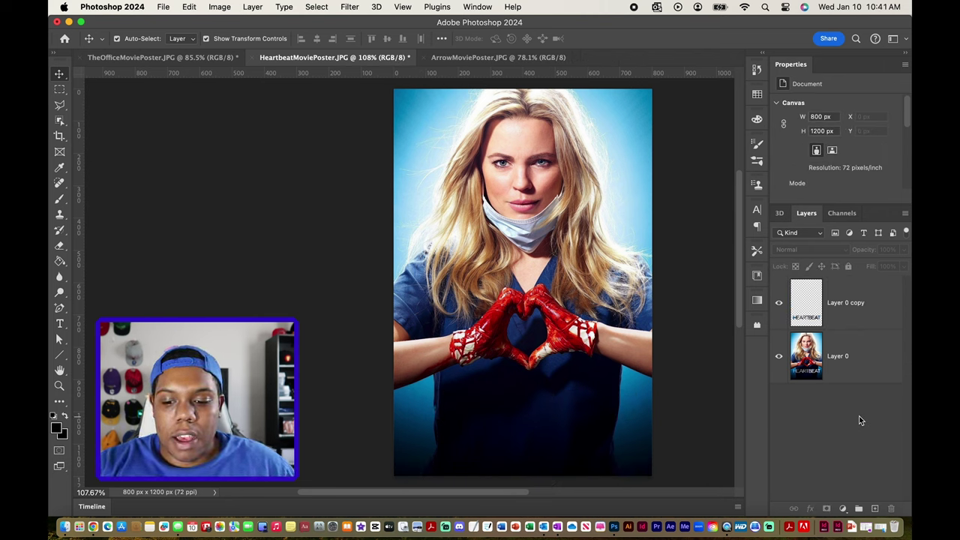
{"action": "left_click", "coordinate": [781, 304]}
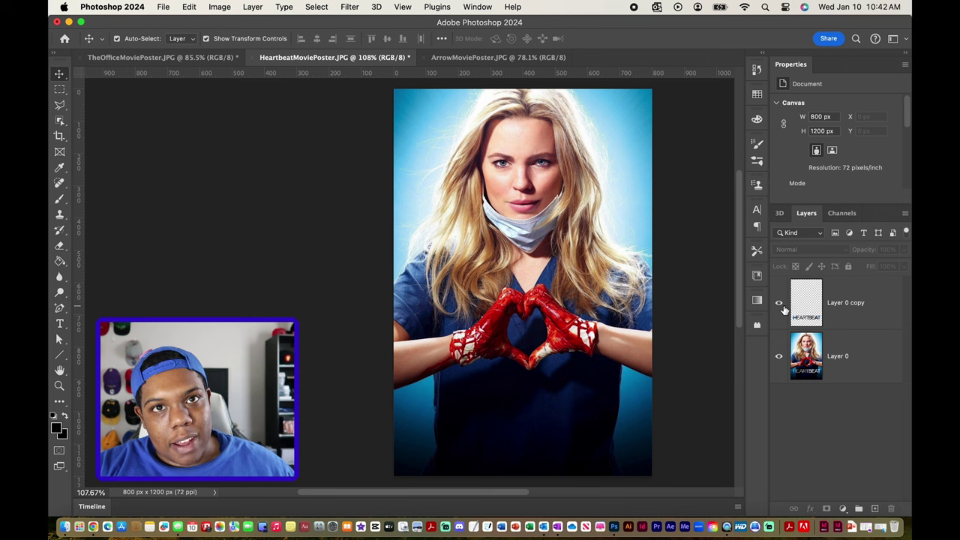
Try merging Layer 0 copy and Layer 0 into one layer, undo the merge and clear the layer selection
{"action": "left_click", "coordinate": [817, 292]}
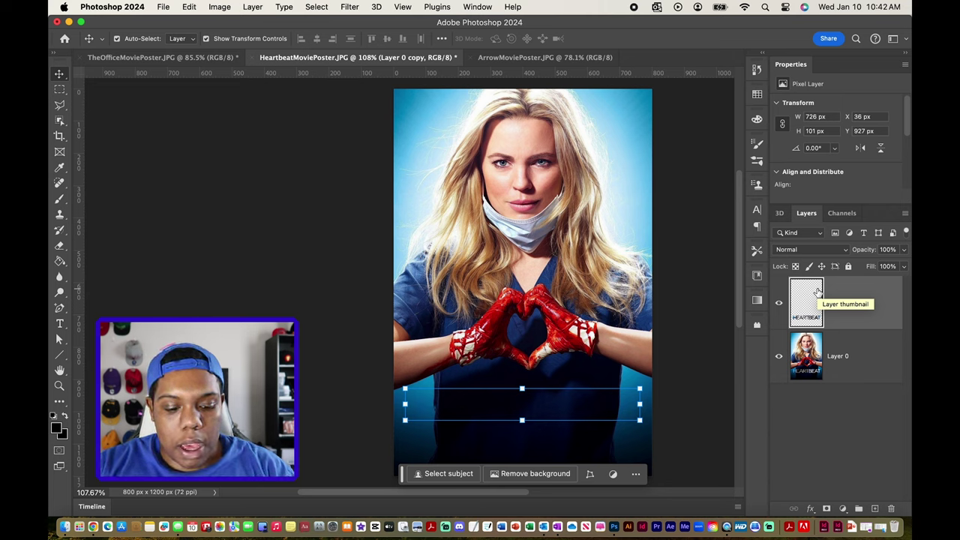
{"action": "key", "text": "shift"}
{"action": "key", "text": "shift"}
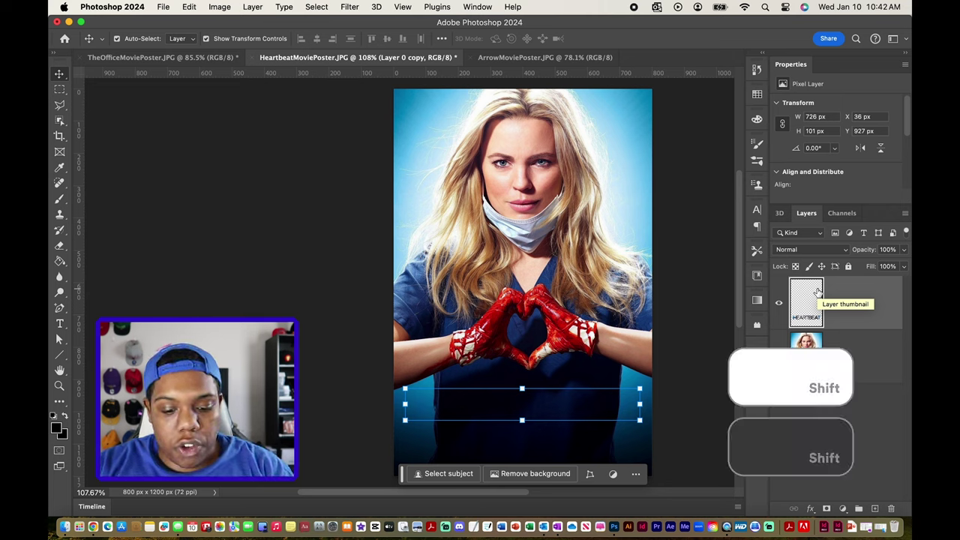
{"action": "left_click", "coordinate": [857, 368], "text": "shift"}
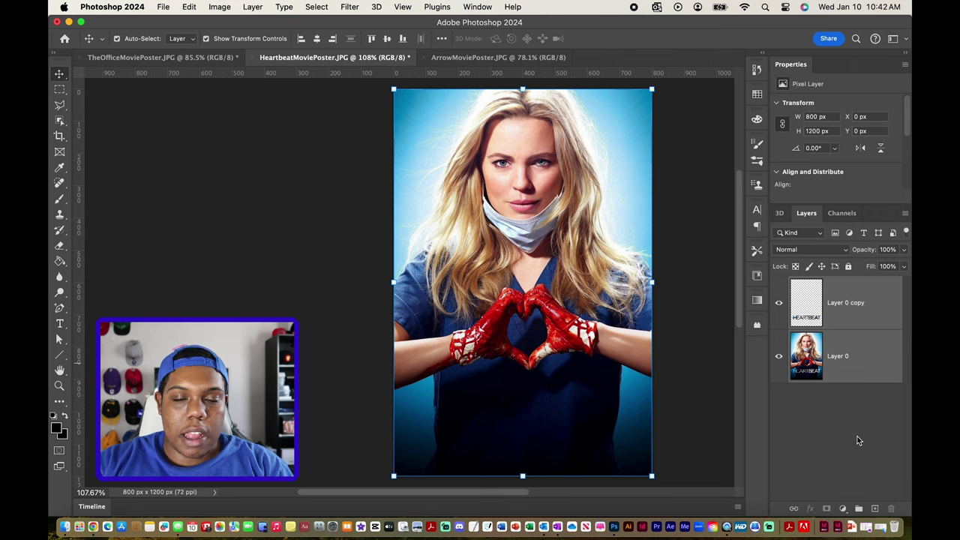
{"action": "key", "text": "super+e"}
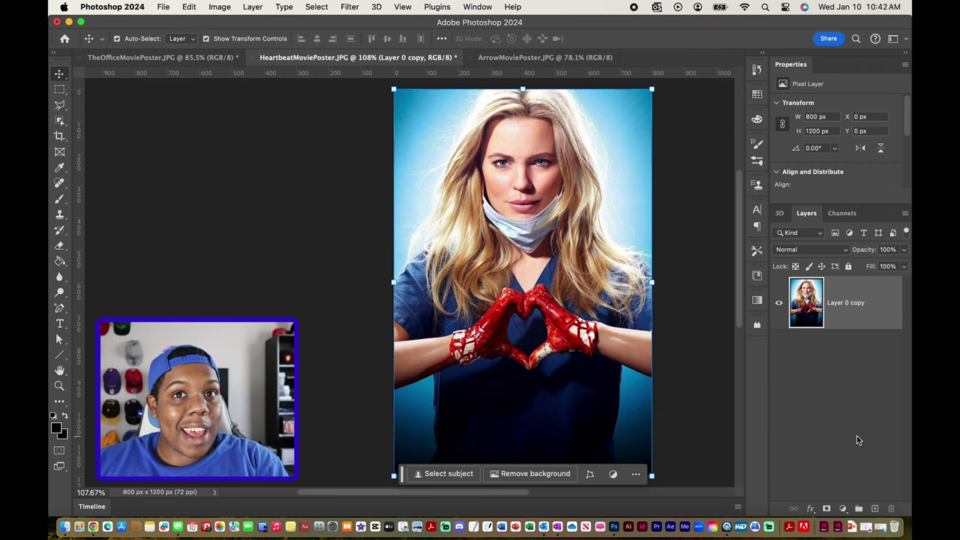
{"action": "key", "text": "super+z"}
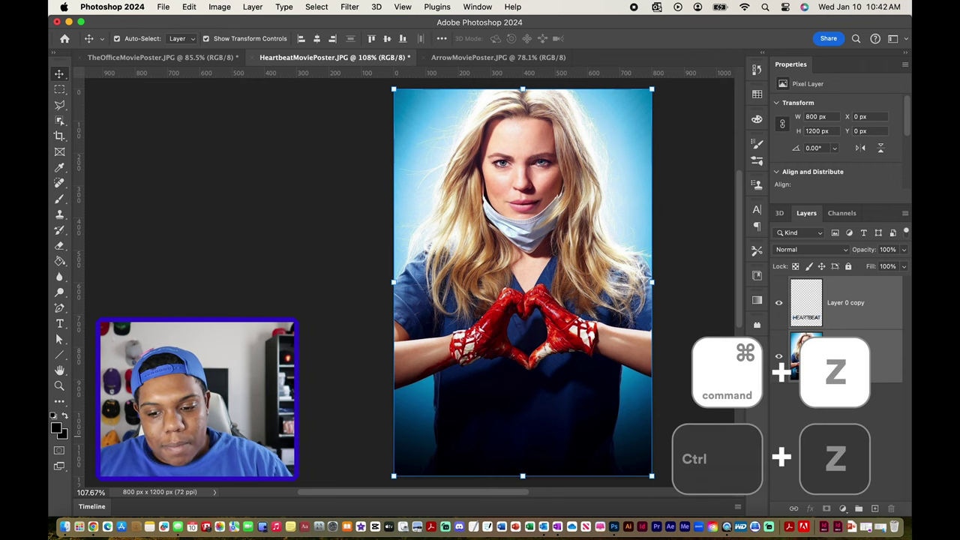
{"action": "left_click", "coordinate": [857, 436]}
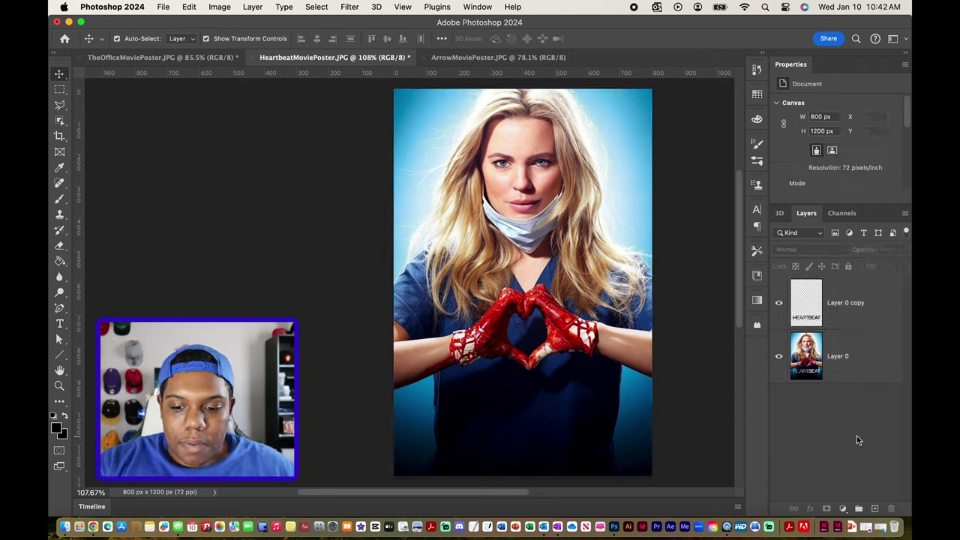
Hide and show Layer 0 copy several times to compare the Heartbeat poster before and after the title removal
{"action": "left_click", "coordinate": [779, 304]}
{"action": "left_click", "coordinate": [778, 303]}
{"action": "left_click", "coordinate": [778, 303]}
{"action": "left_click", "coordinate": [779, 303]}
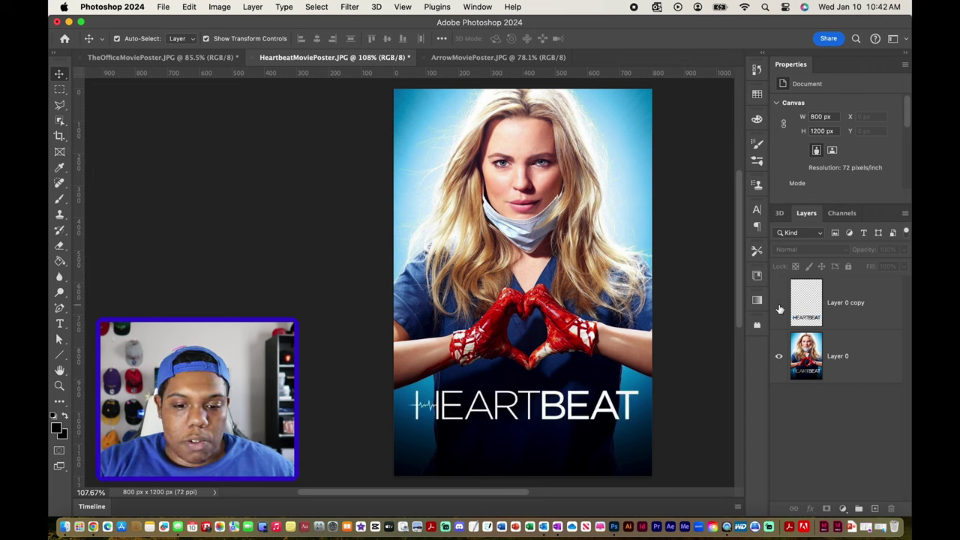
{"action": "left_click", "coordinate": [779, 303]}
{"action": "left_click", "coordinate": [779, 303]}
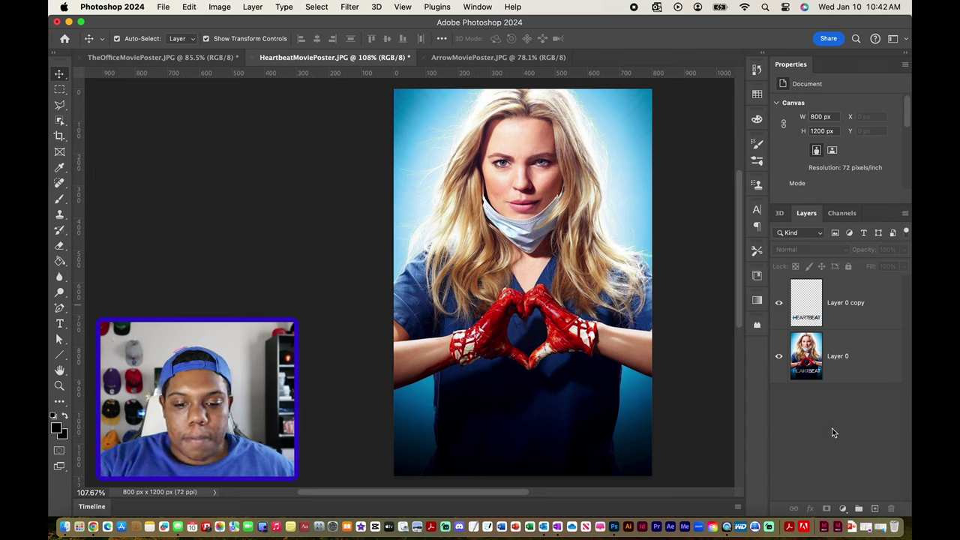
{"action": "scroll", "coordinate": [660, 381], "scroll_direction": "left", "scroll_amount": 2}
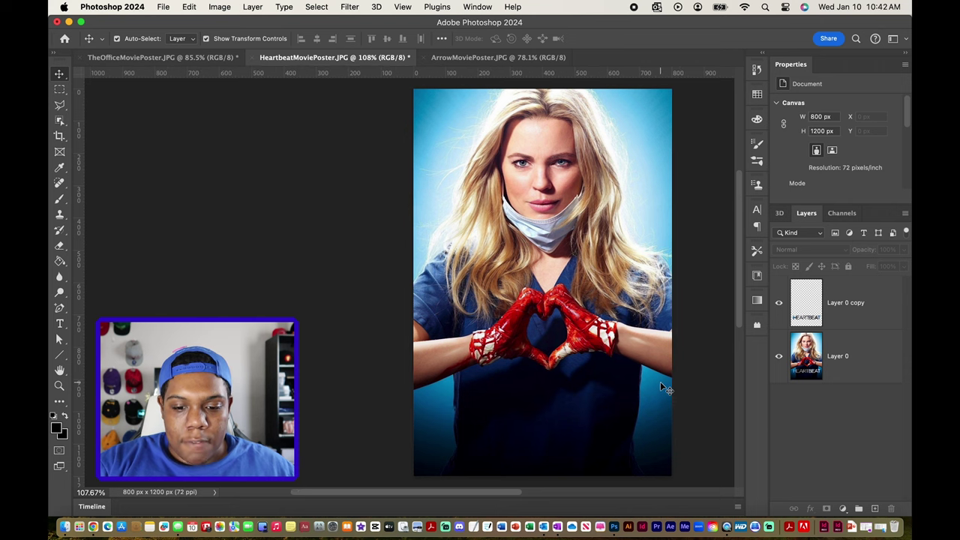
{"action": "scroll", "coordinate": [660, 382], "scroll_direction": "right", "scroll_amount": 3}
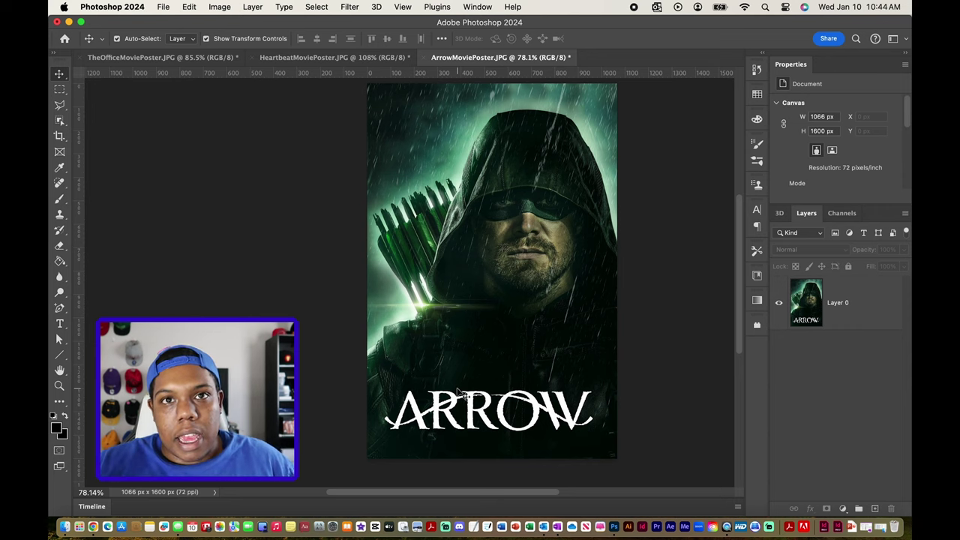
Select all of the white ARROW title lettering on Layer 0 with the Magic Wand, adding the separate letter parts together
{"action": "scroll", "coordinate": [698, 373], "scroll_direction": "up", "scroll_amount": 1}
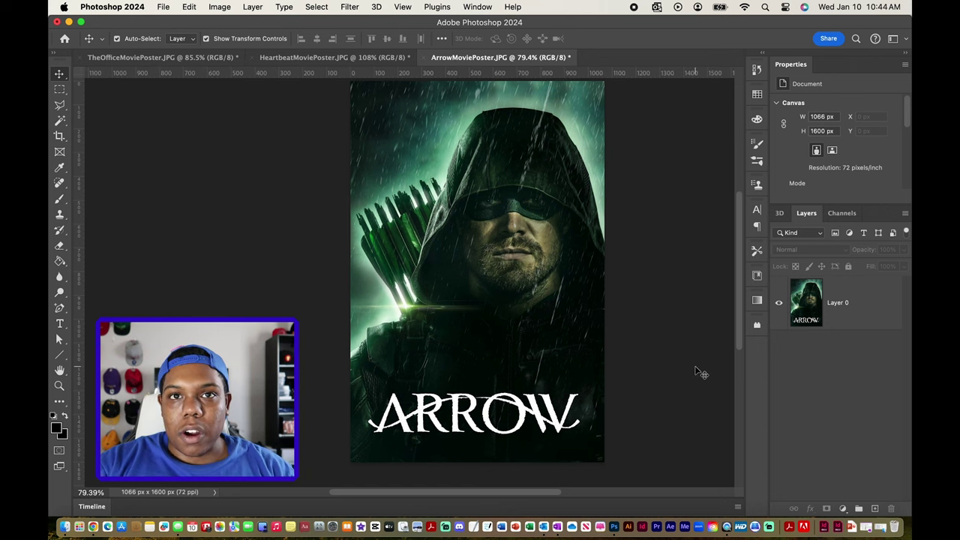
{"action": "left_click", "coordinate": [865, 300]}
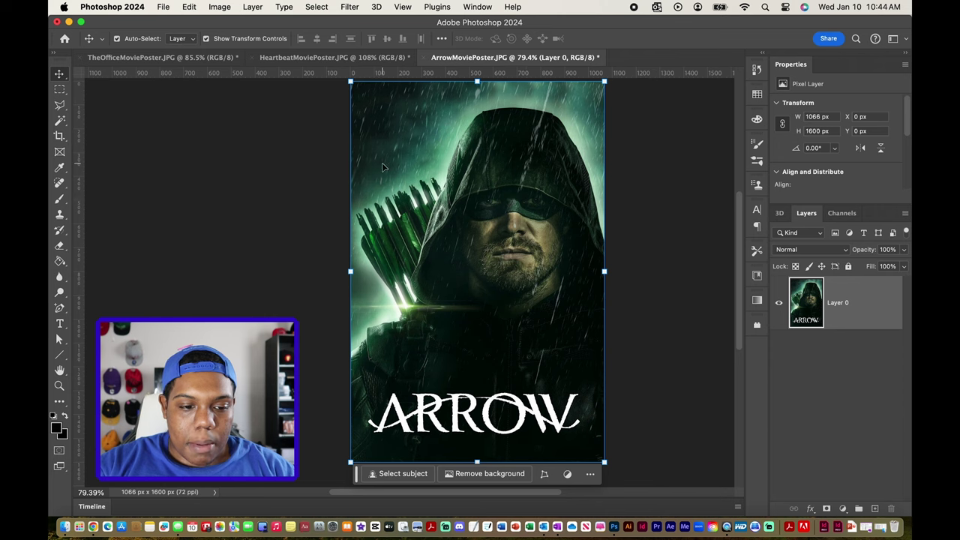
{"action": "left_click", "coordinate": [60, 121]}
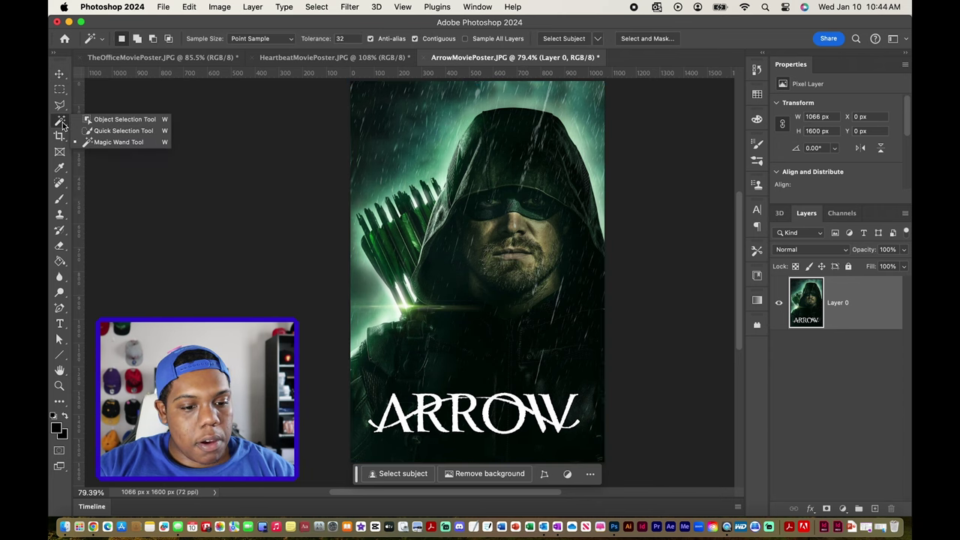
{"action": "left_click", "coordinate": [123, 144]}
{"action": "scroll", "coordinate": [346, 277], "scroll_direction": "down", "scroll_amount": 5}
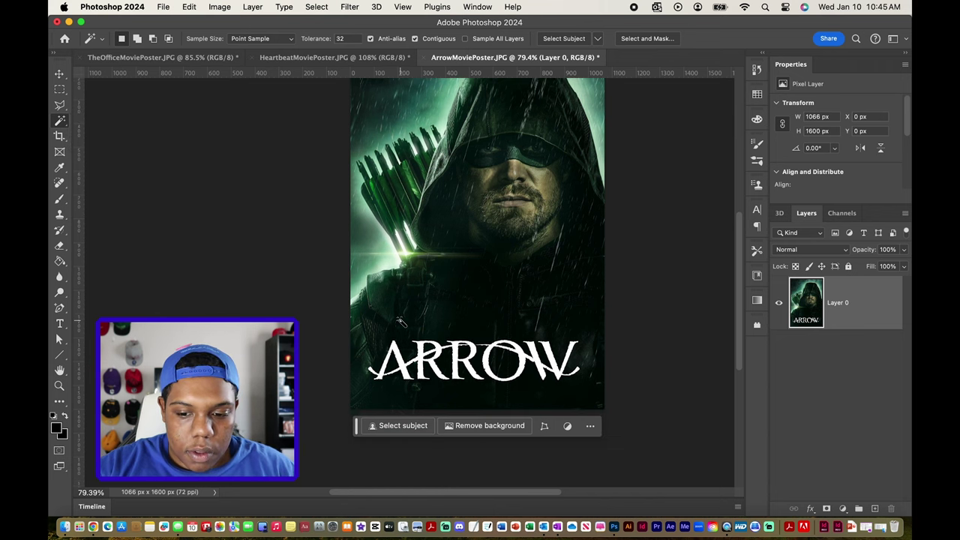
{"action": "scroll", "coordinate": [411, 306], "scroll_direction": "up", "scroll_amount": 6}
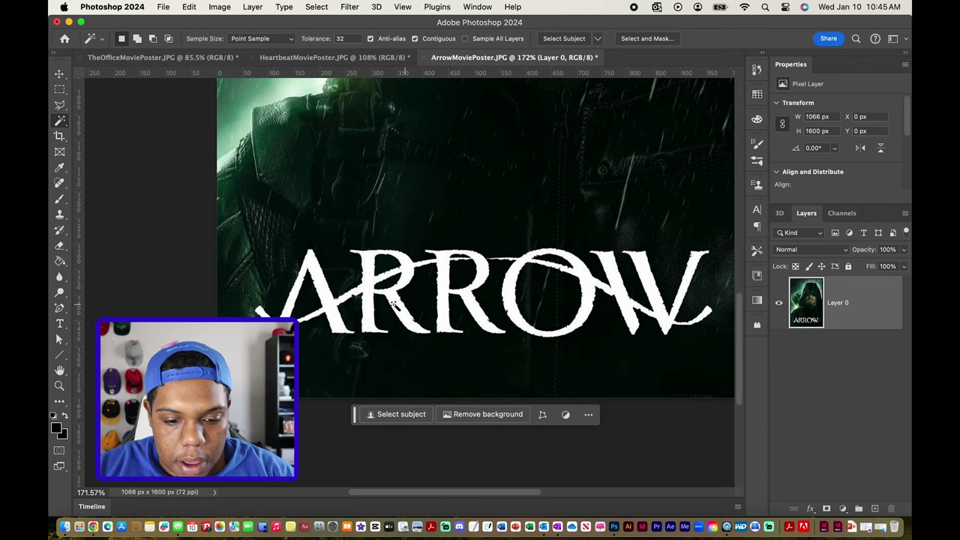
{"action": "key", "text": "shift"}
{"action": "key", "text": "shift"}
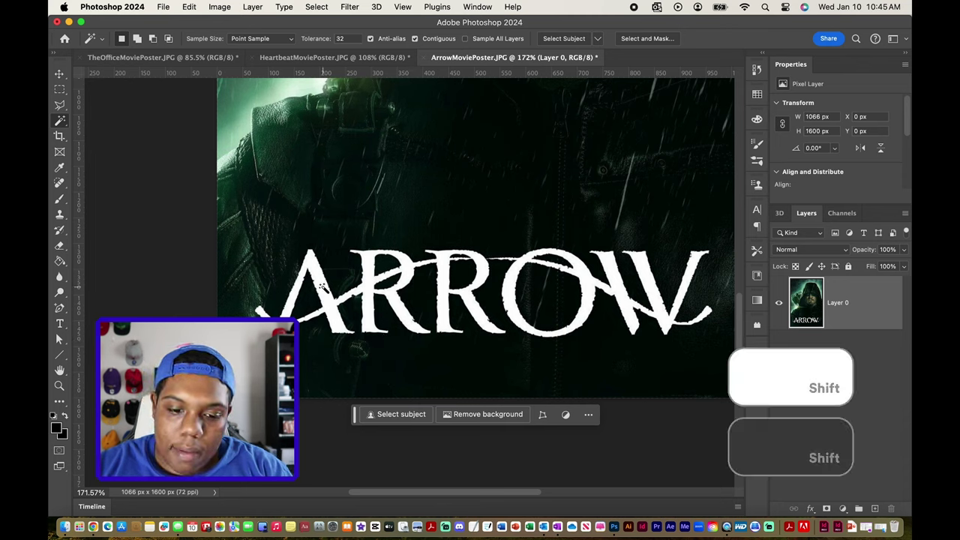
{"action": "left_click", "coordinate": [324, 289], "text": "shift"}
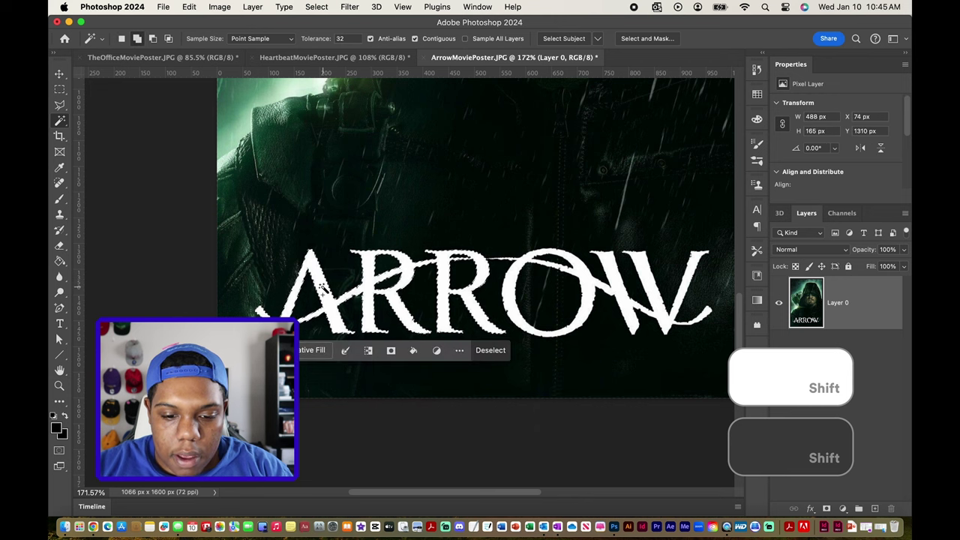
{"action": "left_click", "coordinate": [511, 295], "text": "shift"}
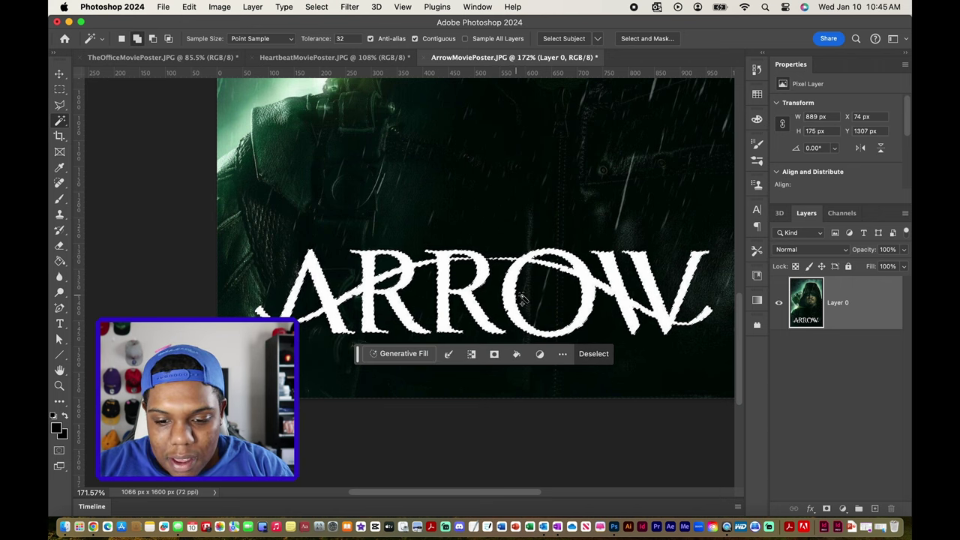
Examine up close how tightly the selection outline follows the edges of the ARROW letters
{"action": "scroll", "coordinate": [415, 246], "scroll_direction": "up", "scroll_amount": 1}
{"action": "scroll", "coordinate": [415, 245], "scroll_direction": "up", "scroll_amount": 8}
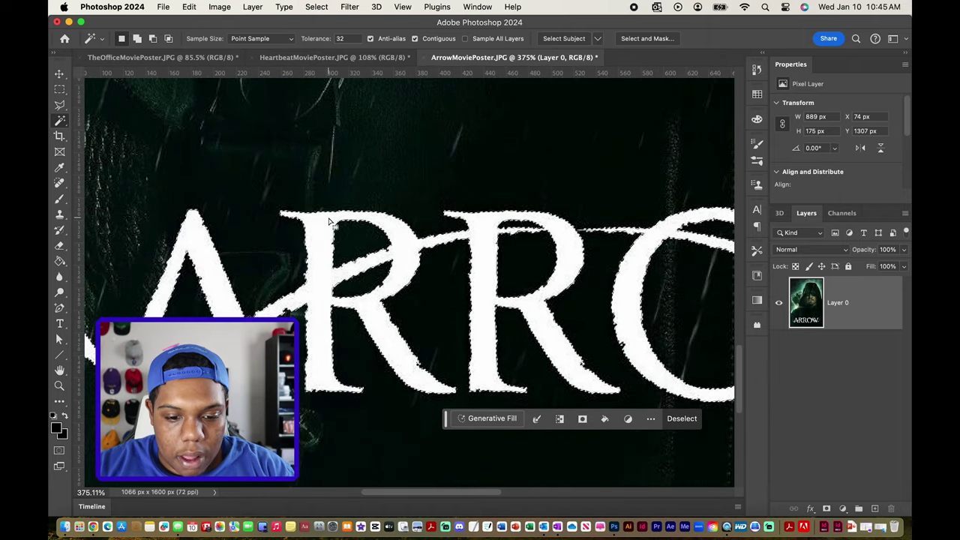
{"action": "scroll", "coordinate": [327, 219], "scroll_direction": "up", "scroll_amount": 2}
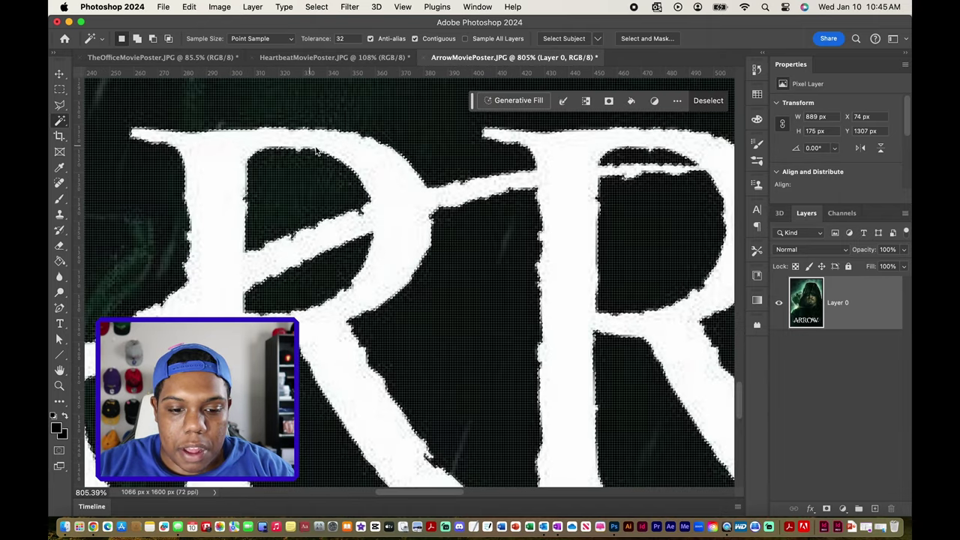
{"action": "scroll", "coordinate": [338, 195], "scroll_direction": "down", "scroll_amount": 3}
{"action": "scroll", "coordinate": [341, 225], "scroll_direction": "up", "scroll_amount": 2}
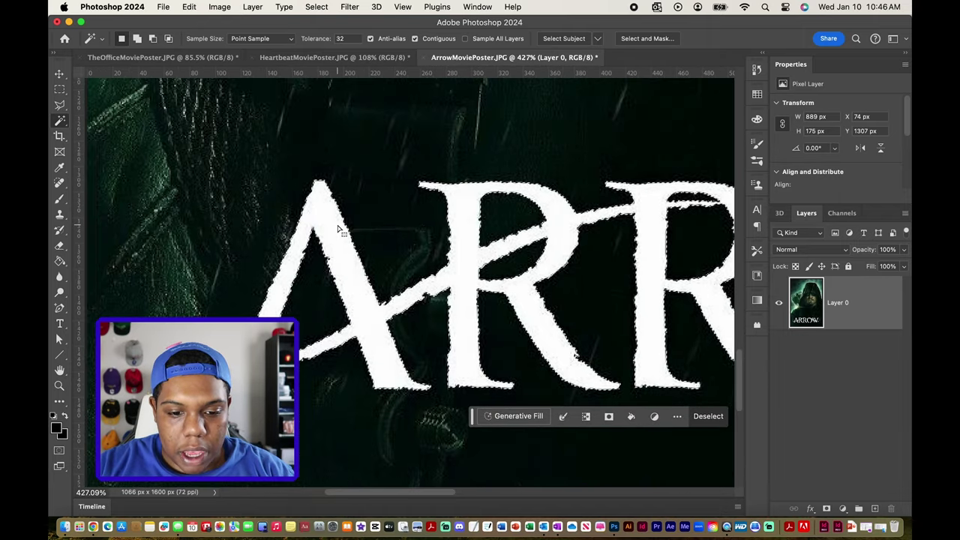
{"action": "scroll", "coordinate": [342, 225], "scroll_direction": "up", "scroll_amount": 1}
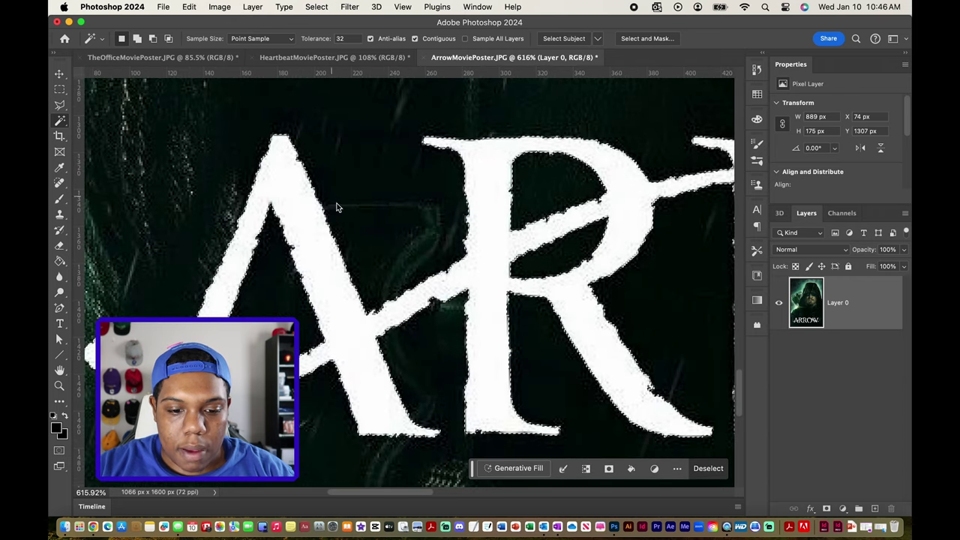
{"action": "scroll", "coordinate": [415, 285], "scroll_direction": "down", "scroll_amount": 1}
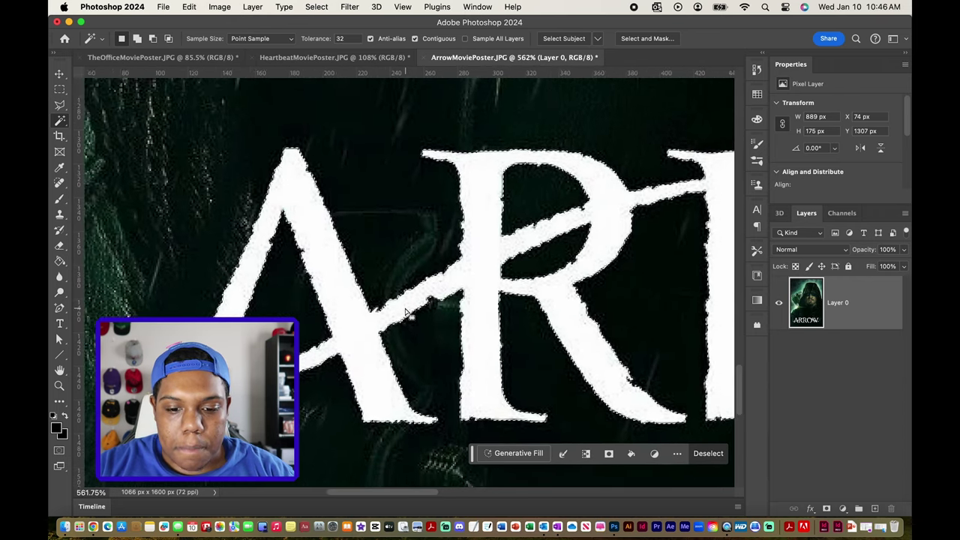
{"action": "scroll", "coordinate": [446, 286], "scroll_direction": "down", "scroll_amount": 5}
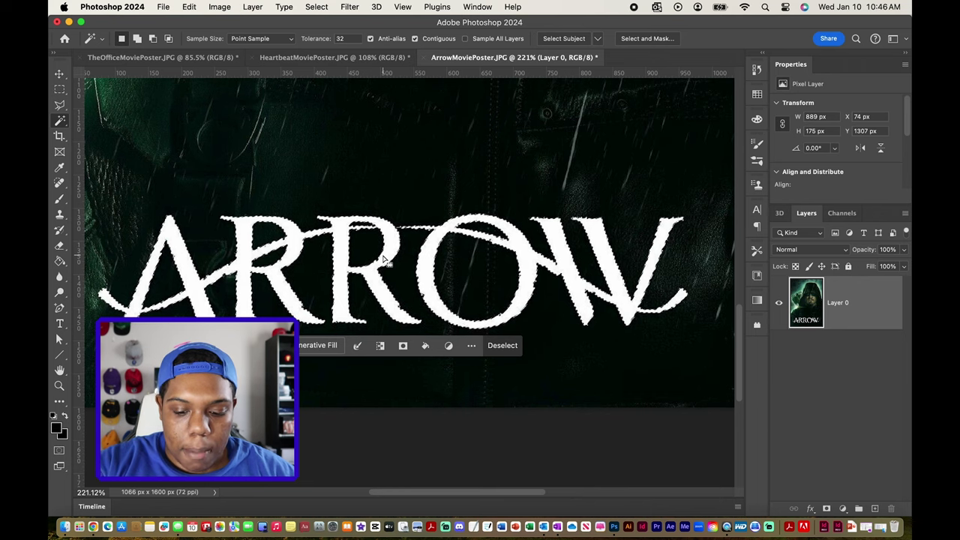
Expand the ARROW title selection by 3 pixels
{"action": "key", "text": "super+0"}
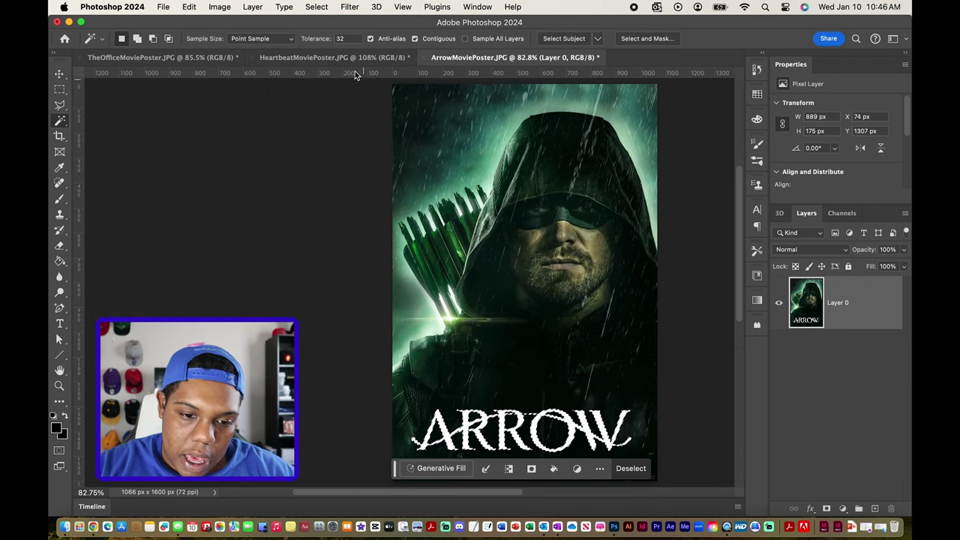
{"action": "left_click", "coordinate": [318, 7]}
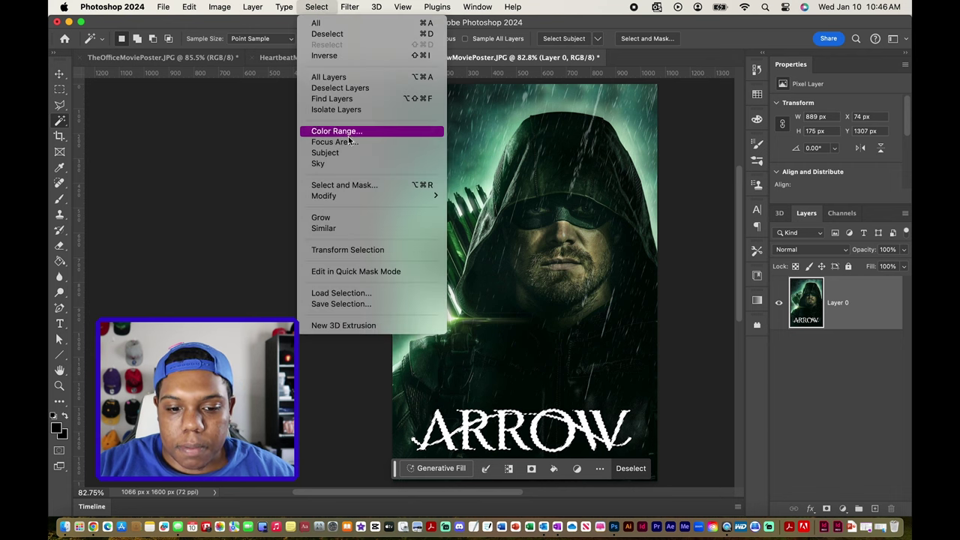
{"action": "mouse_move", "coordinate": [356, 201]}
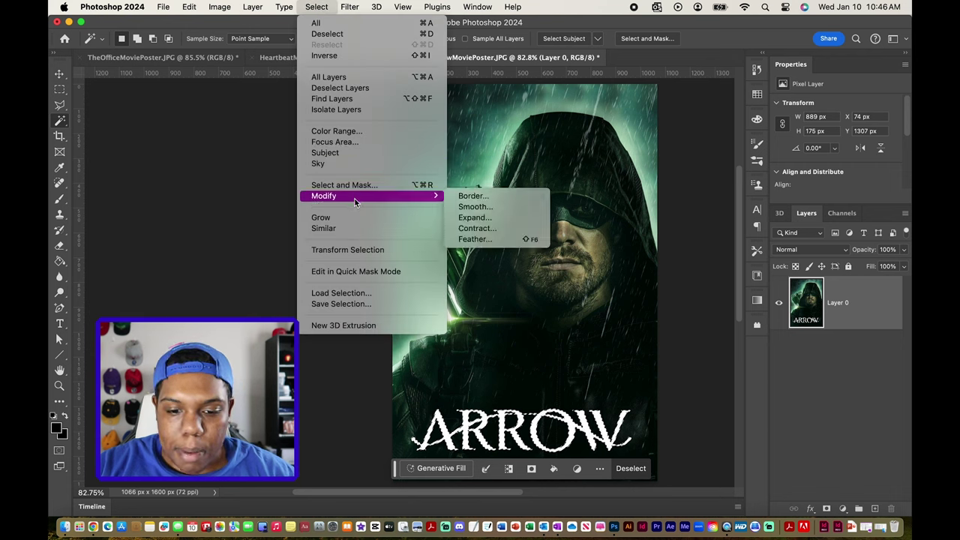
{"action": "left_click", "coordinate": [479, 218]}
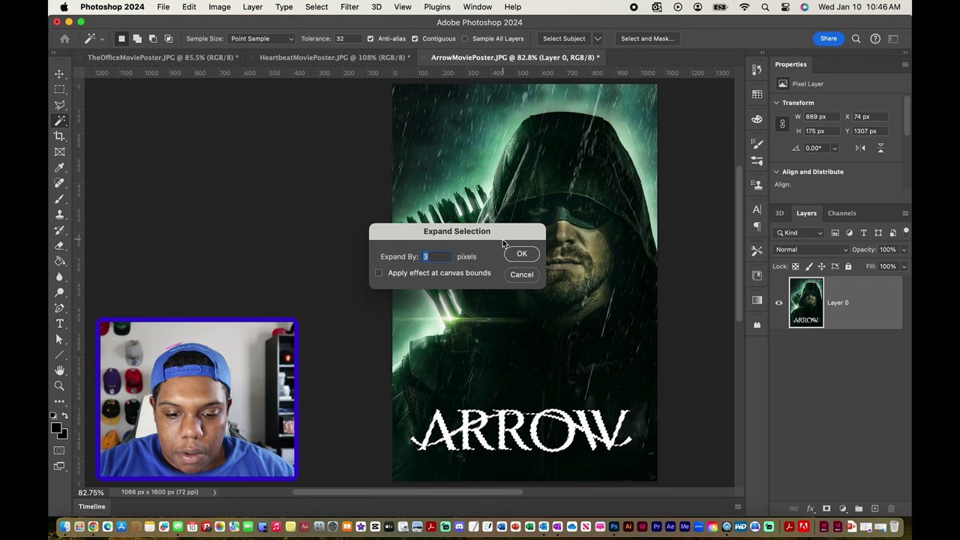
{"action": "left_click_drag", "start_coordinate": [499, 238], "coordinate": [396, 189]}
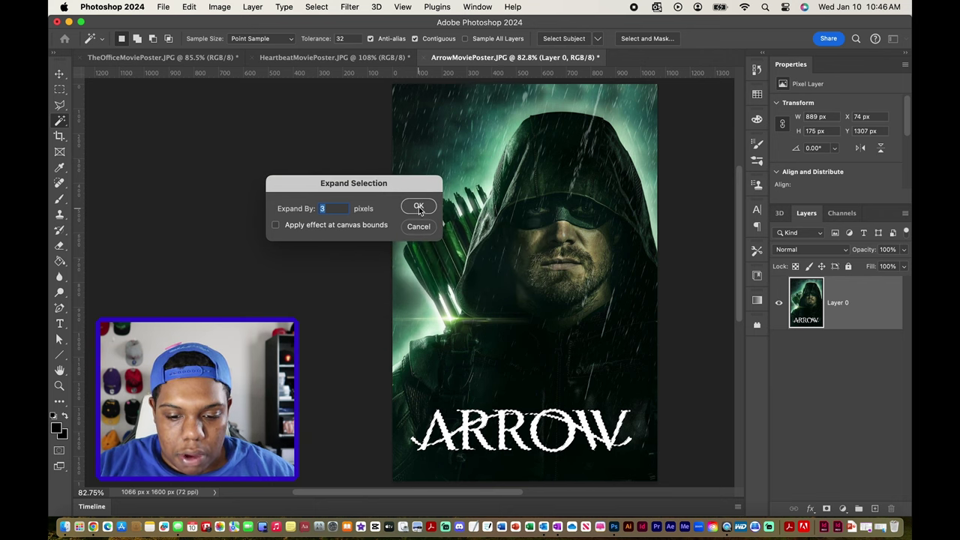
{"action": "left_click", "coordinate": [420, 208]}
Examine the expanded selection's margin around every letter along the length of the ARROW title
{"action": "scroll", "coordinate": [475, 309], "scroll_direction": "up", "scroll_amount": 5}
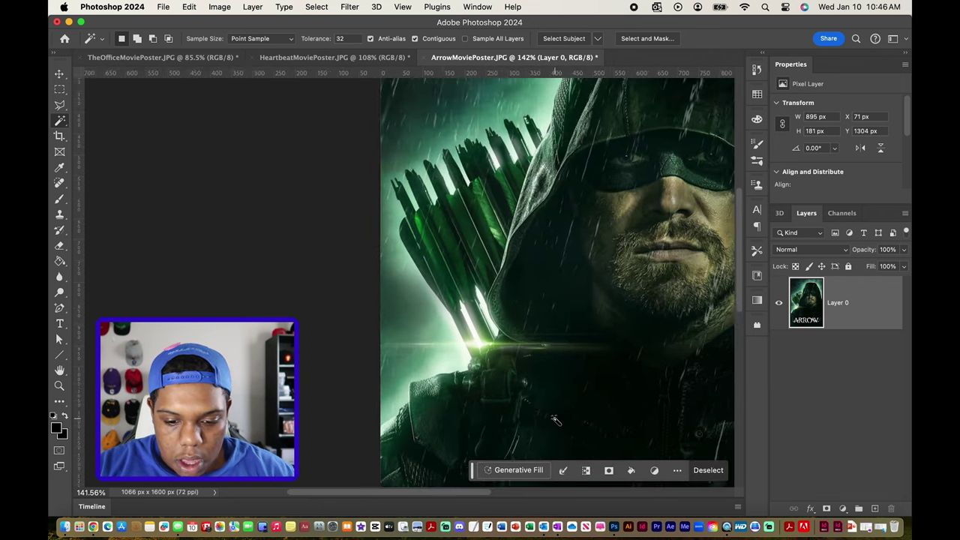
{"action": "scroll", "coordinate": [393, 215], "scroll_direction": "up", "scroll_amount": 5}
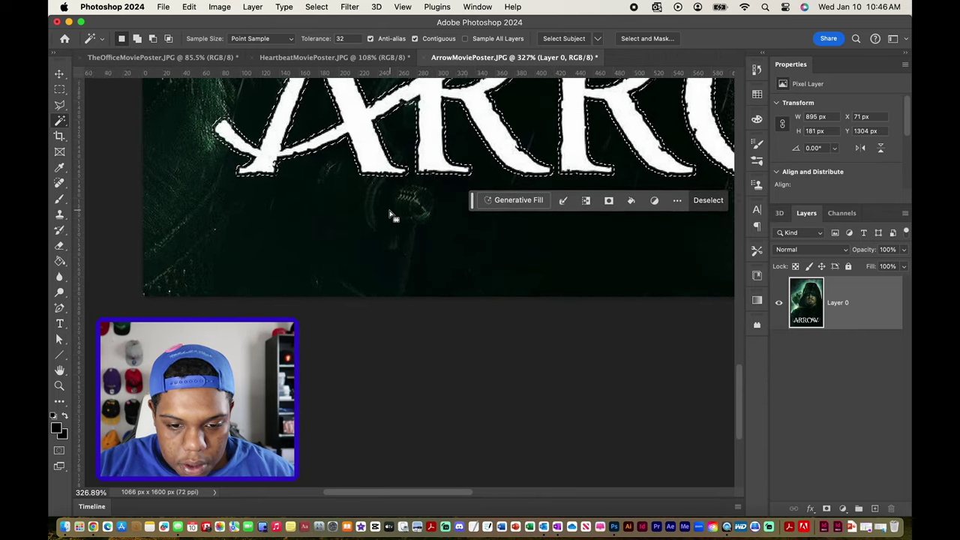
{"action": "scroll", "coordinate": [389, 212], "scroll_direction": "up", "scroll_amount": 2}
{"action": "scroll", "coordinate": [398, 195], "scroll_direction": "right", "scroll_amount": 3}
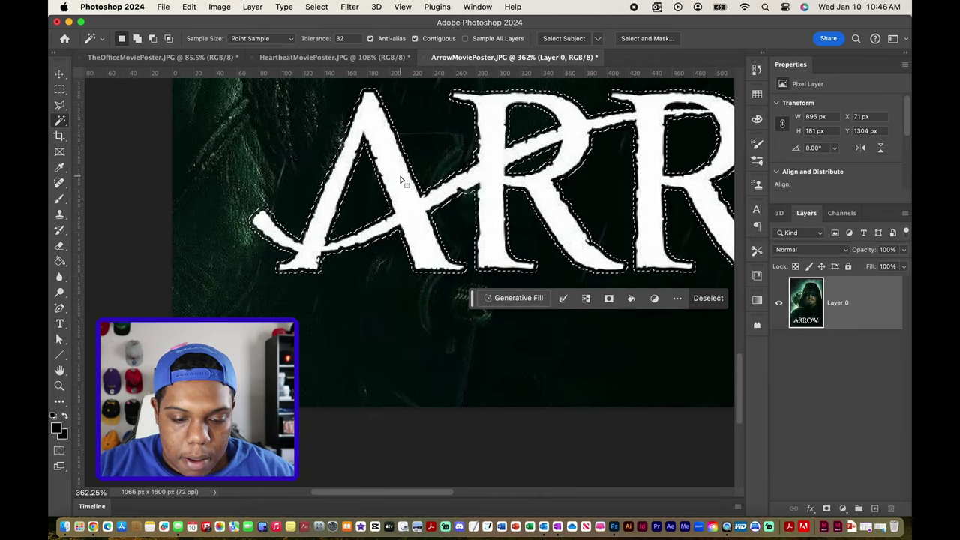
{"action": "scroll", "coordinate": [401, 180], "scroll_direction": "up", "scroll_amount": 1}
{"action": "scroll", "coordinate": [401, 180], "scroll_direction": "right", "scroll_amount": 10}
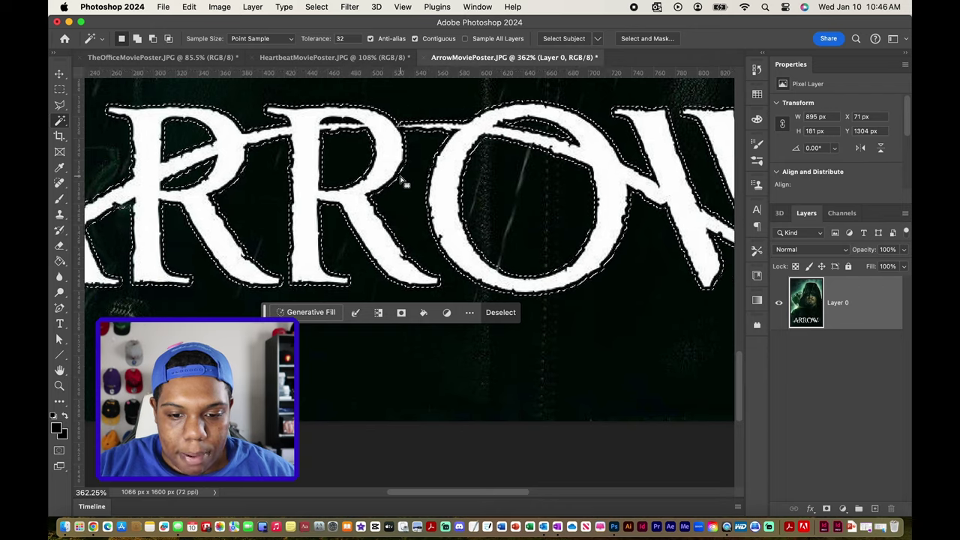
{"action": "scroll", "coordinate": [403, 180], "scroll_direction": "right", "scroll_amount": 5}
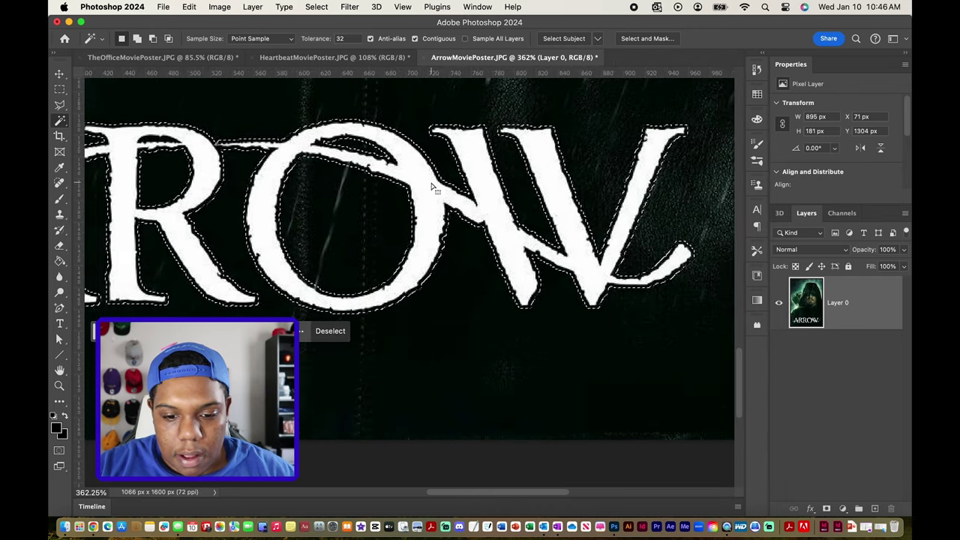
{"action": "scroll", "coordinate": [434, 188], "scroll_direction": "left", "scroll_amount": 3}
{"action": "scroll", "coordinate": [433, 187], "scroll_direction": "left", "scroll_amount": 10}
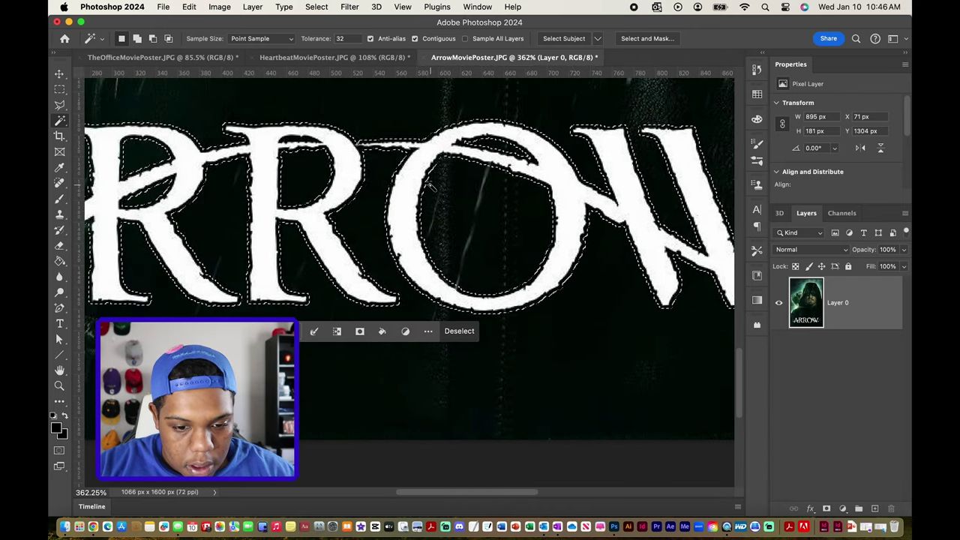
Start a Content-Aware Fill on the expanded ARROW title selection and dismiss the sampling brush notice
{"action": "scroll", "coordinate": [432, 184], "scroll_direction": "left", "scroll_amount": 5}
{"action": "scroll", "coordinate": [434, 184], "scroll_direction": "right", "scroll_amount": 2}
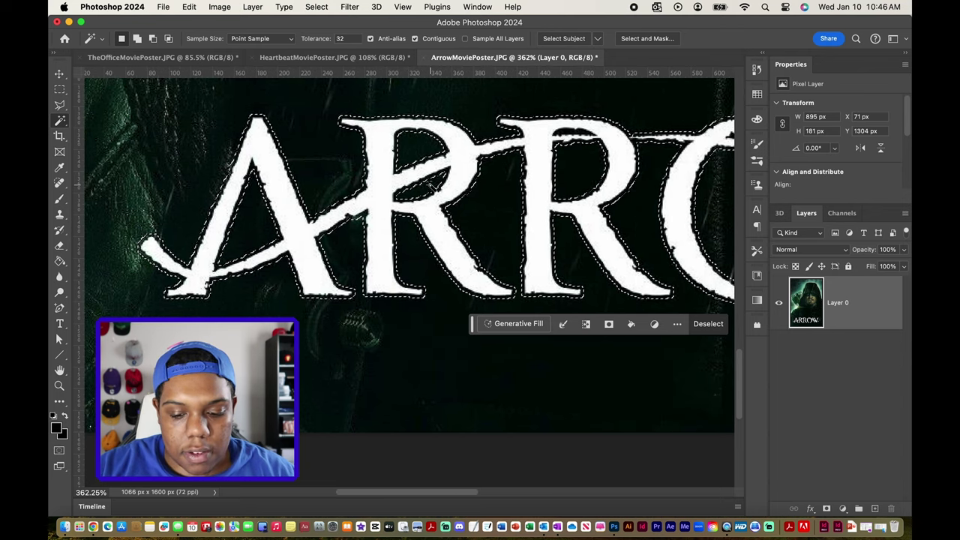
{"action": "scroll", "coordinate": [432, 185], "scroll_direction": "down", "scroll_amount": 10}
{"action": "scroll", "coordinate": [430, 186], "scroll_direction": "left", "scroll_amount": 5}
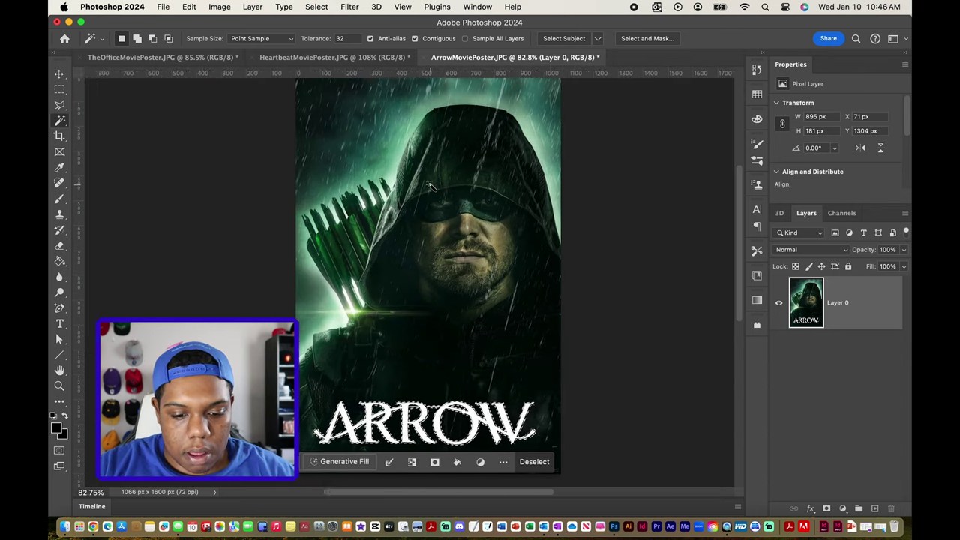
{"action": "scroll", "coordinate": [430, 186], "scroll_direction": "up", "scroll_amount": 1}
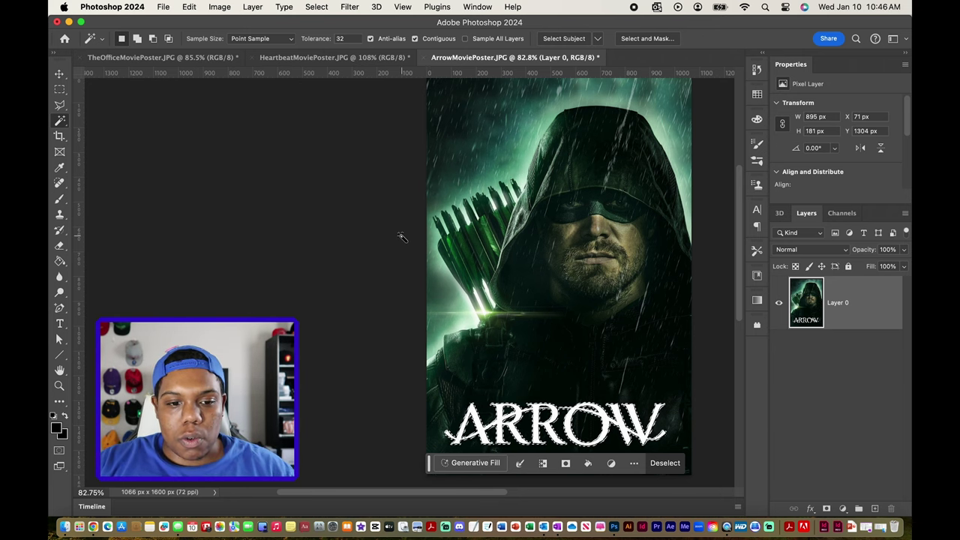
{"action": "left_click", "coordinate": [189, 7]}
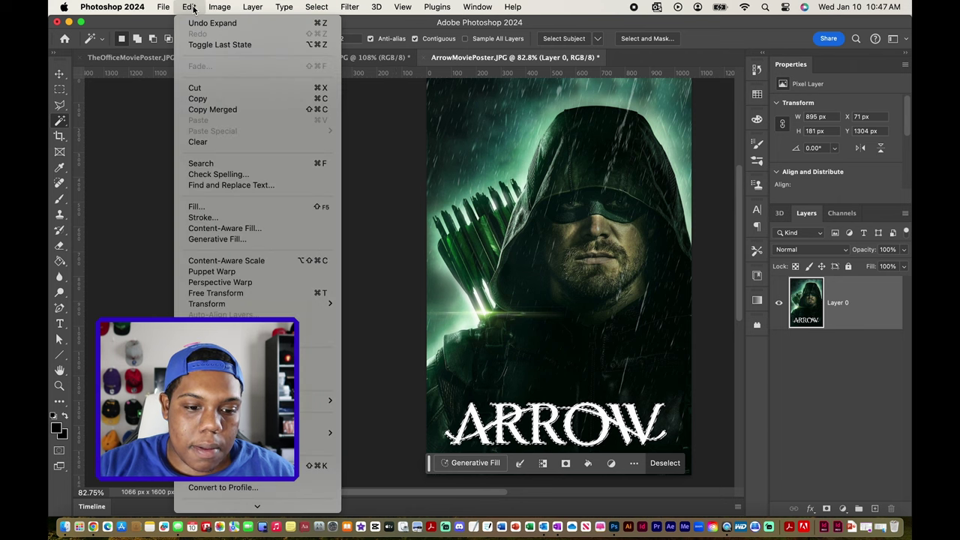
{"action": "left_click", "coordinate": [241, 229]}
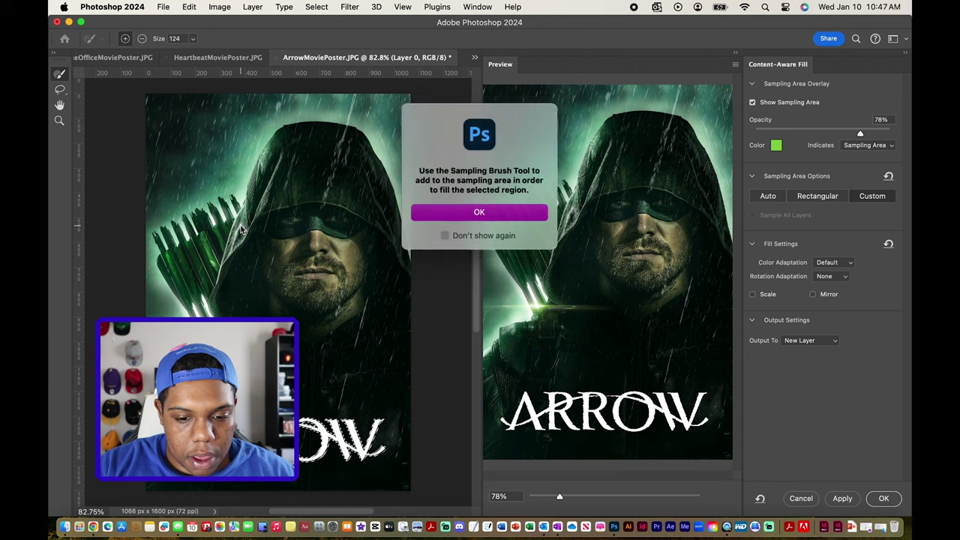
{"action": "left_click", "coordinate": [509, 215]}
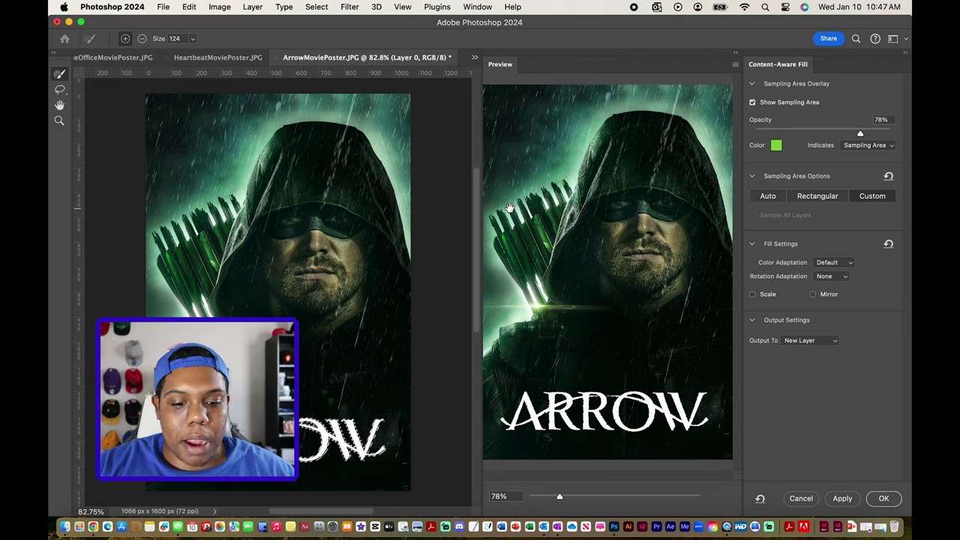
Paint the dark area around and between the ARROW letters as sampling area with a size 124 brush, and output the fill to a new layer
{"action": "scroll", "coordinate": [274, 294], "scroll_direction": "down", "scroll_amount": 10}
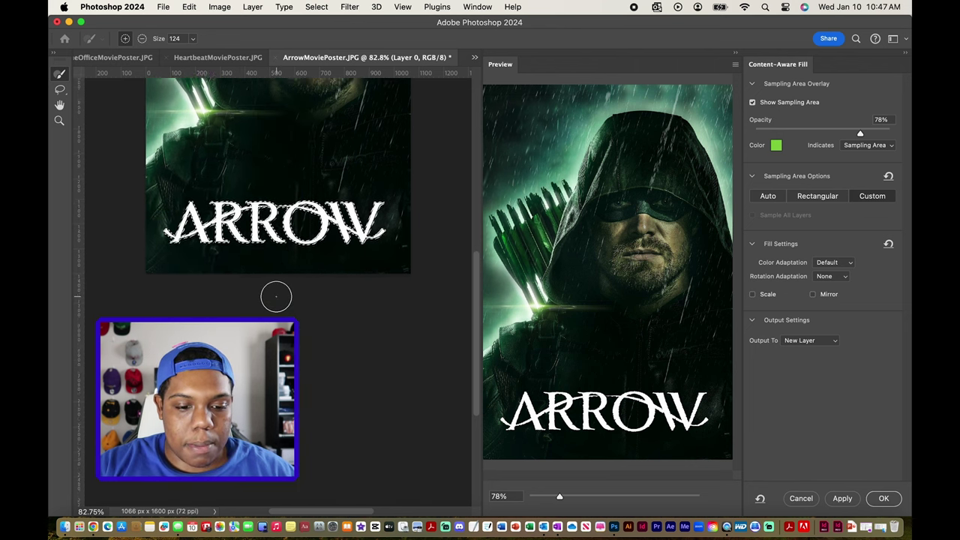
{"action": "scroll", "coordinate": [199, 197], "scroll_direction": "up", "scroll_amount": 3}
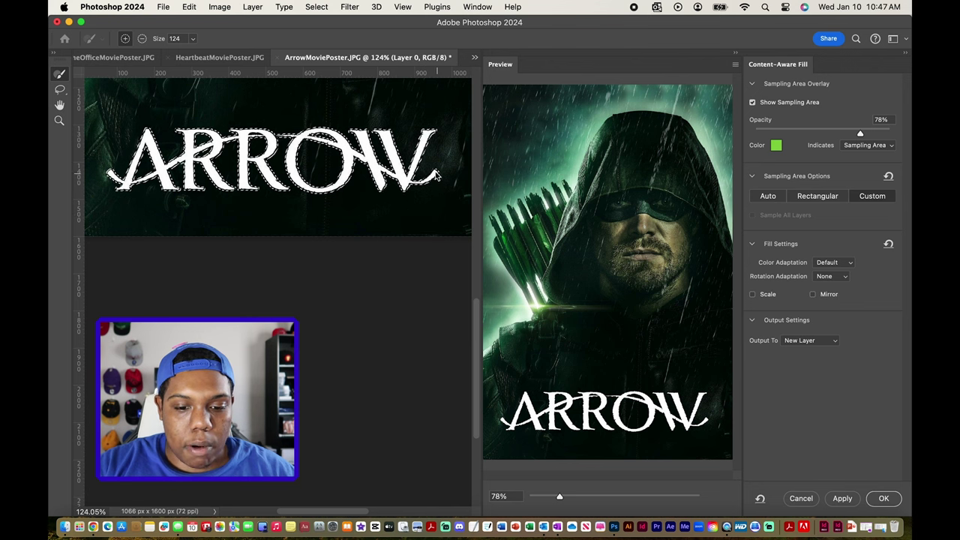
{"action": "left_click", "coordinate": [427, 134]}
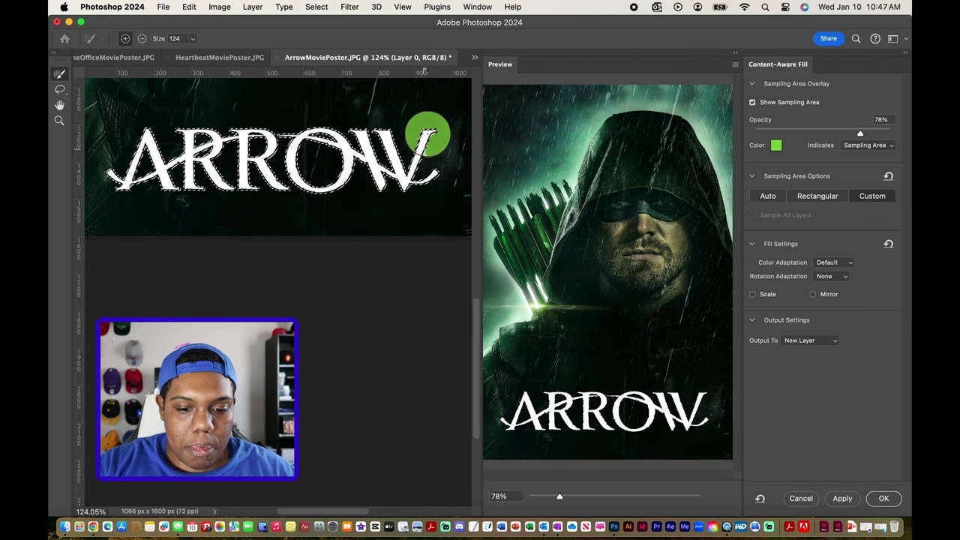
{"action": "mouse_move", "coordinate": [428, 134]}
{"action": "left_mouse_down"}
{"action": "mouse_move", "coordinate": [188, 129]}
{"action": "mouse_move", "coordinate": [135, 140]}
{"action": "mouse_move", "coordinate": [107, 171]}
{"action": "mouse_move", "coordinate": [126, 174]}
{"action": "mouse_move", "coordinate": [133, 153]}
{"action": "mouse_move", "coordinate": [160, 150]}
{"action": "mouse_move", "coordinate": [138, 175]}
{"action": "mouse_move", "coordinate": [168, 144]}
{"action": "mouse_move", "coordinate": [197, 180]}
{"action": "mouse_move", "coordinate": [230, 129]}
{"action": "mouse_move", "coordinate": [240, 194]}
{"action": "mouse_move", "coordinate": [284, 152]}
{"action": "mouse_move", "coordinate": [339, 167]}
{"action": "mouse_move", "coordinate": [310, 146]}
{"action": "mouse_move", "coordinate": [256, 138]}
{"action": "mouse_move", "coordinate": [266, 155]}
{"action": "mouse_move", "coordinate": [374, 184]}
{"action": "mouse_move", "coordinate": [362, 160]}
{"action": "mouse_move", "coordinate": [438, 175]}
{"action": "mouse_move", "coordinate": [413, 123]}
{"action": "mouse_move", "coordinate": [206, 116]}
{"action": "left_mouse_up"}
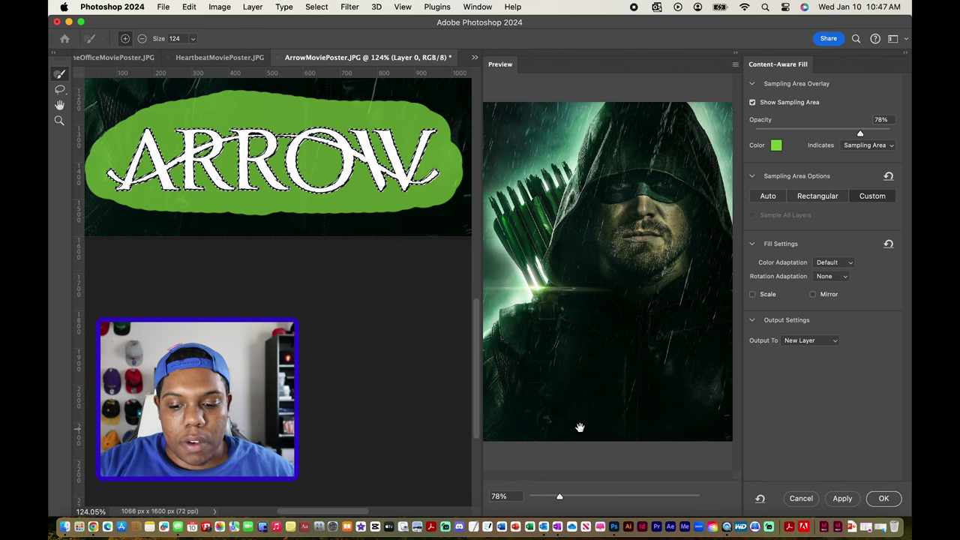
{"action": "left_click", "coordinate": [886, 498]}
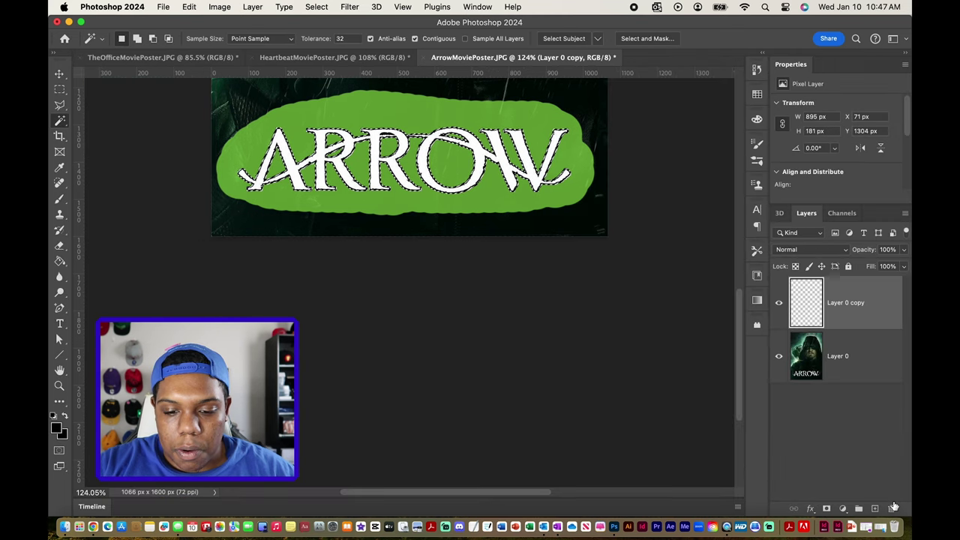
Fit the whole Arrow poster in view and deselect the title outline
{"action": "scroll", "coordinate": [676, 401], "scroll_direction": "up", "scroll_amount": 5}
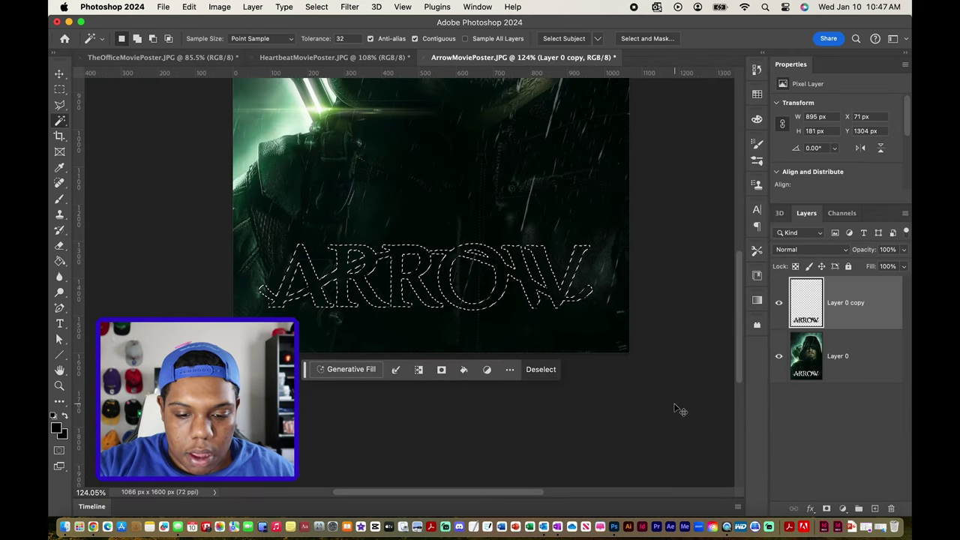
{"action": "key", "text": "super+0"}
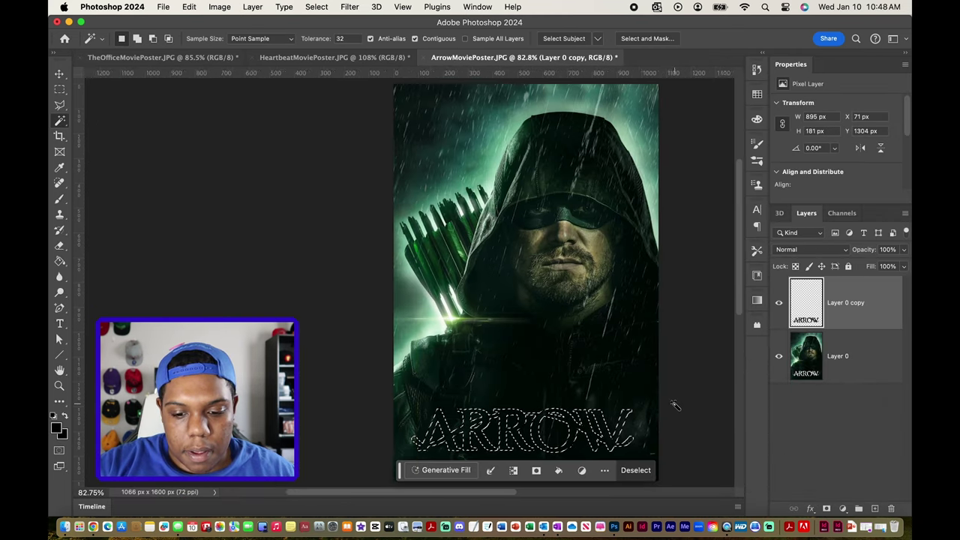
{"action": "scroll", "coordinate": [675, 405], "scroll_direction": "right", "scroll_amount": 3}
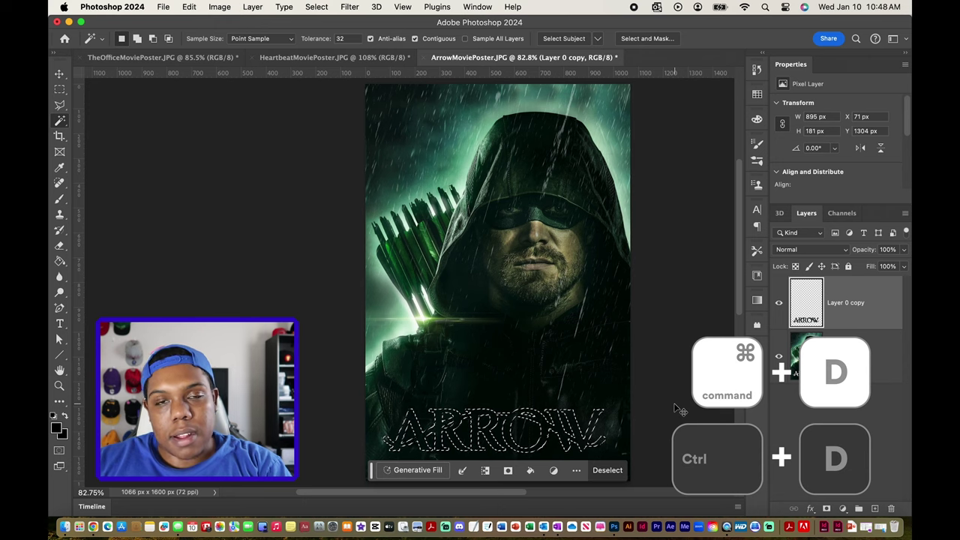
{"action": "key", "text": "super+d"}
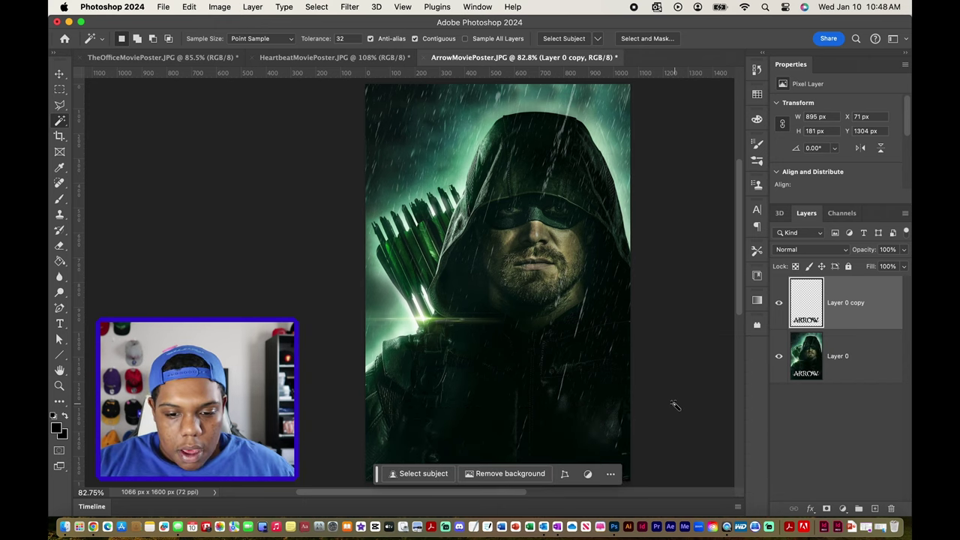
Compare the poster with and without the title fill by switching Layer 0 copy's visibility off and on
{"action": "left_click", "coordinate": [779, 306]}
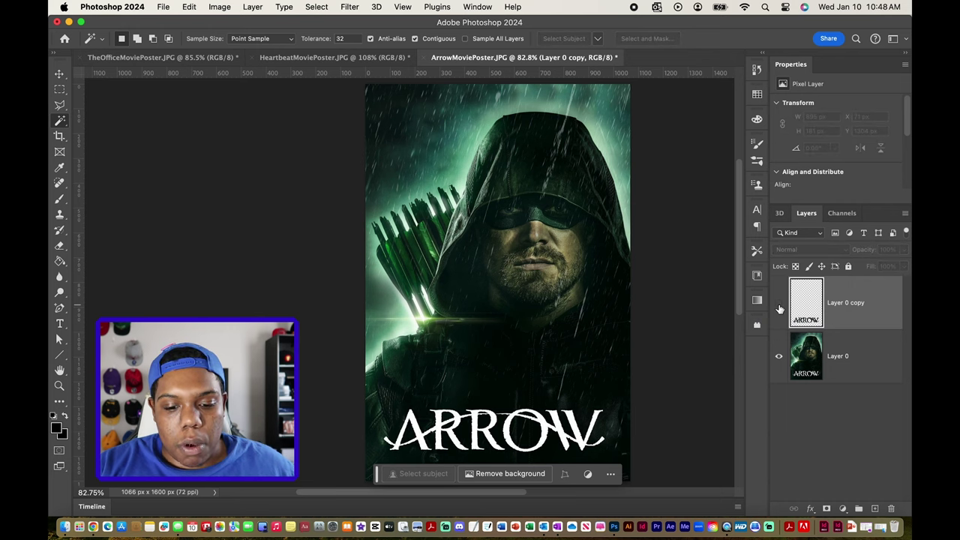
{"action": "left_click", "coordinate": [779, 306]}
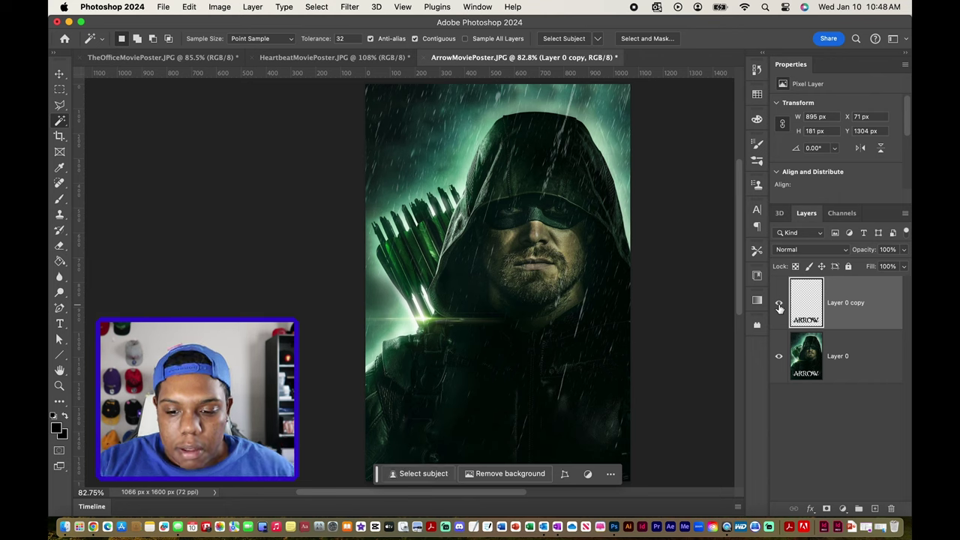
{"action": "left_click", "coordinate": [779, 306]}
{"action": "left_click", "coordinate": [778, 306]}
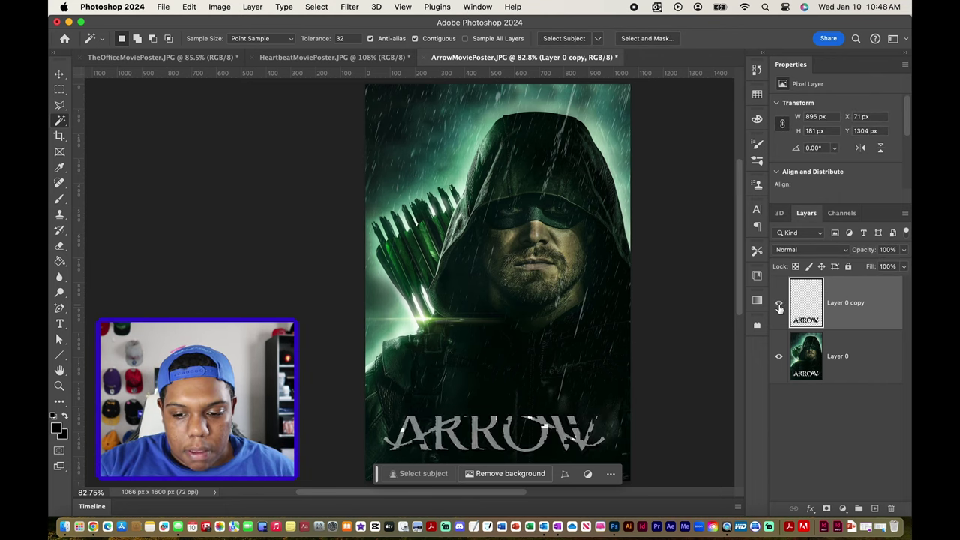
{"action": "left_click", "coordinate": [779, 306]}
{"action": "left_click", "coordinate": [778, 306]}
Merge Layer 0 copy and Layer 0 into a single layer and leave nothing selected
{"action": "key", "text": "v"}
{"action": "left_click", "coordinate": [261, 193]}
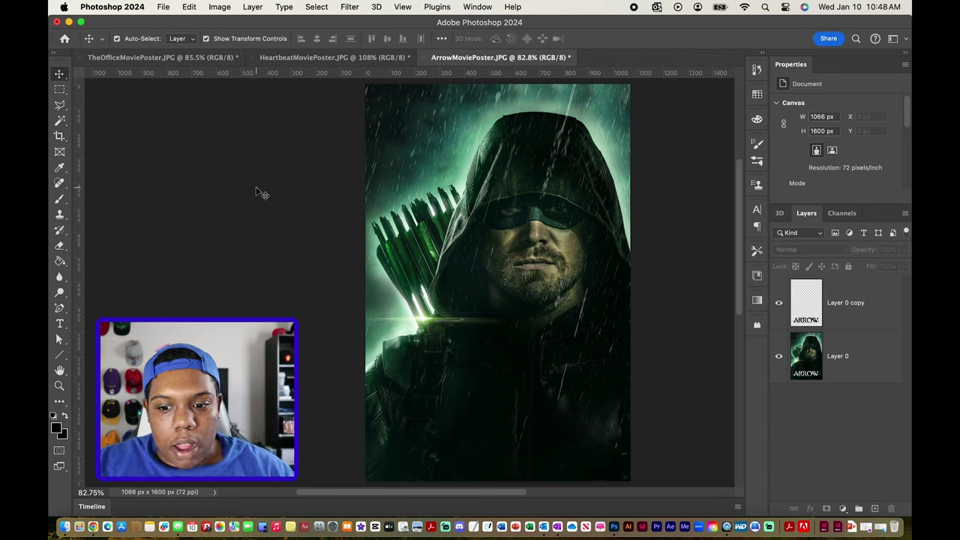
{"action": "key", "text": "shift"}
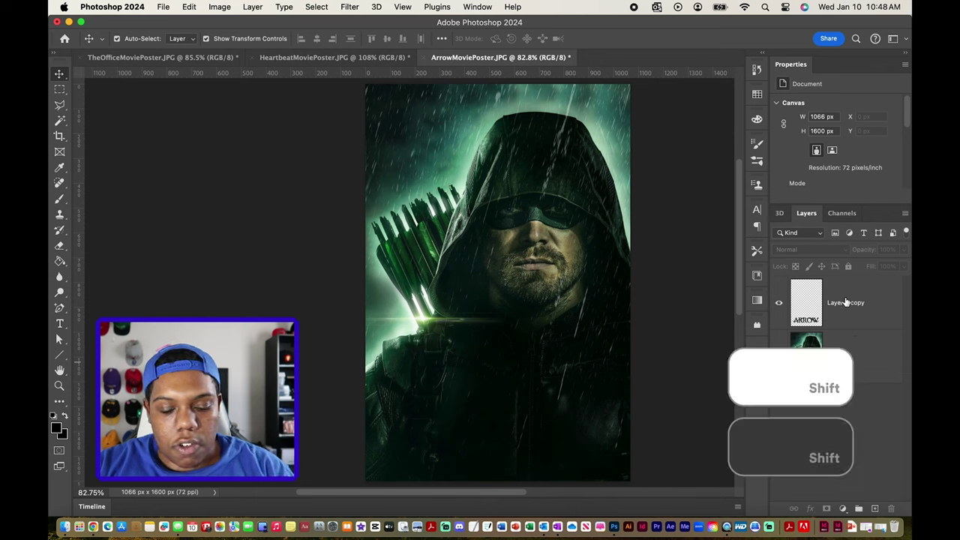
{"action": "left_click", "coordinate": [845, 303], "text": "shift"}
{"action": "left_click", "coordinate": [864, 362], "text": "shift"}
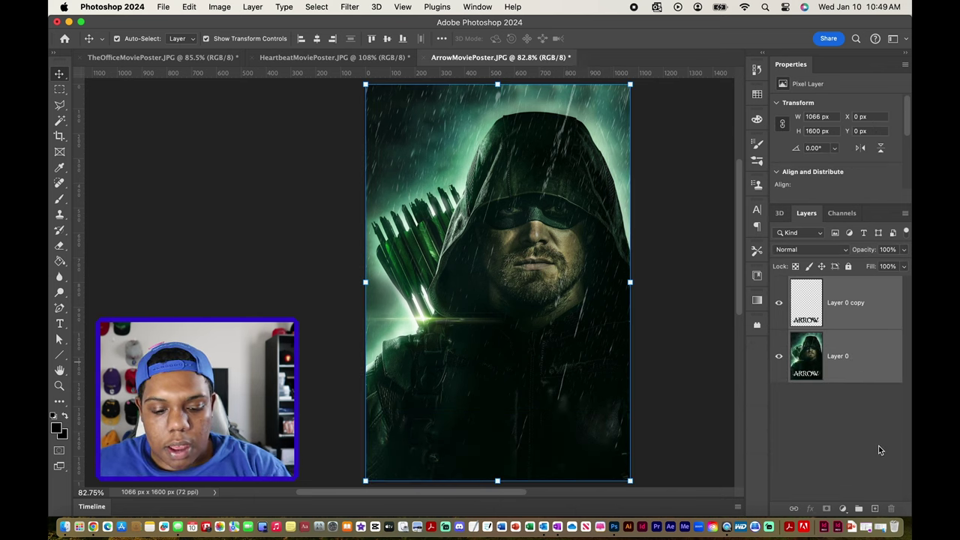
{"action": "key", "text": "super+e"}
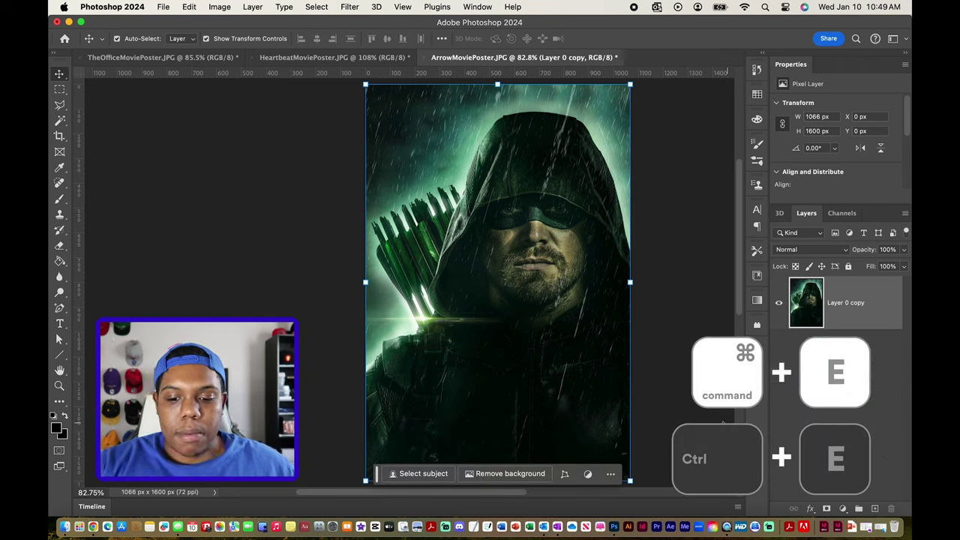
{"action": "left_click", "coordinate": [706, 406]}
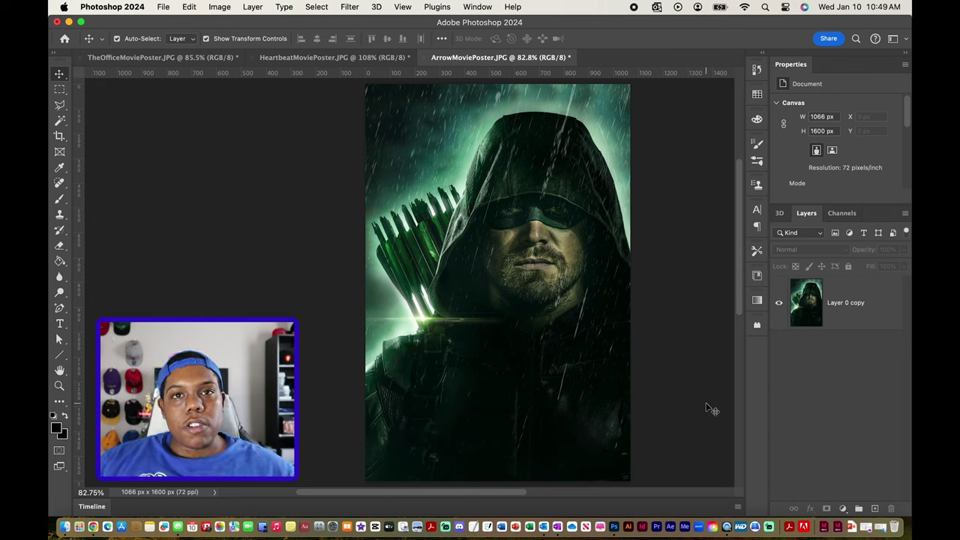